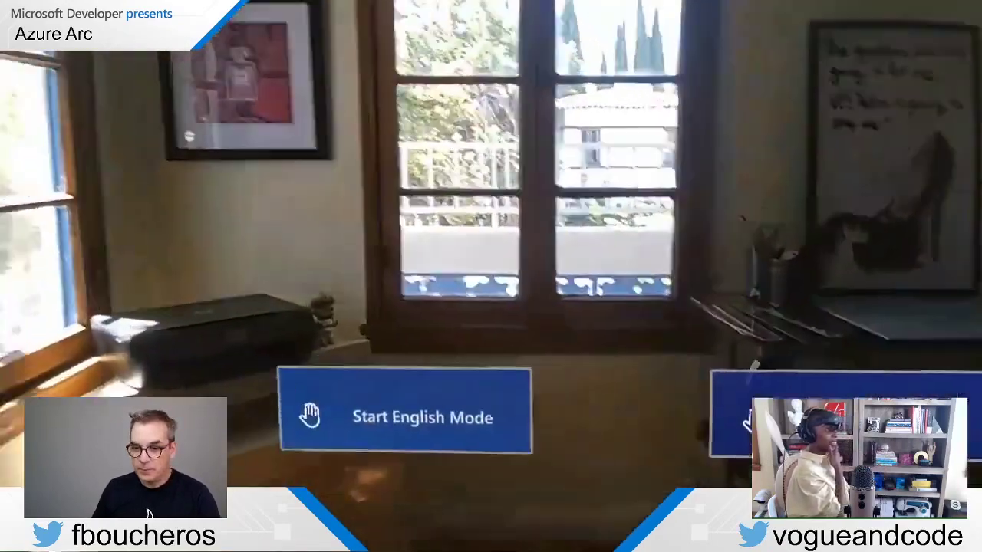
# Start English mode in the HoloLens app to show the French word panels, such as Bienvenue and Oui.
pyautogui.click(456, 384)
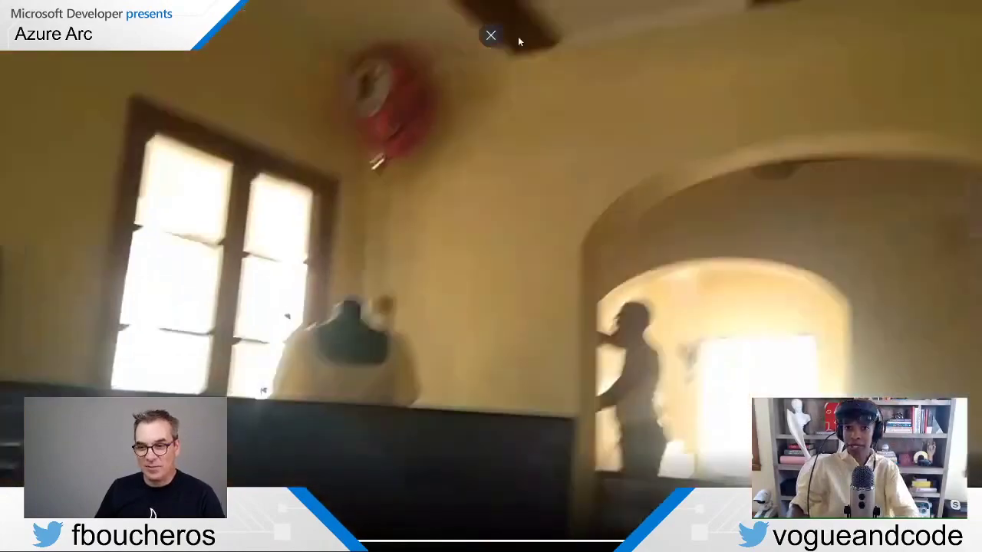
# Exit the full-screen live preview back to the Device Portal's Mixed Reality Capture page.
pyautogui.click(491, 35)
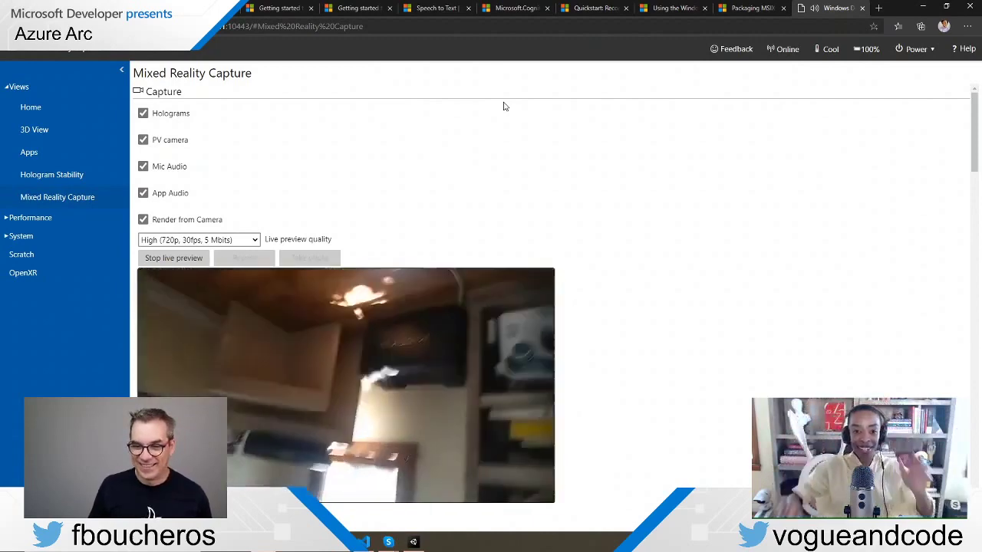
pyautogui.moveTo(437, 430)
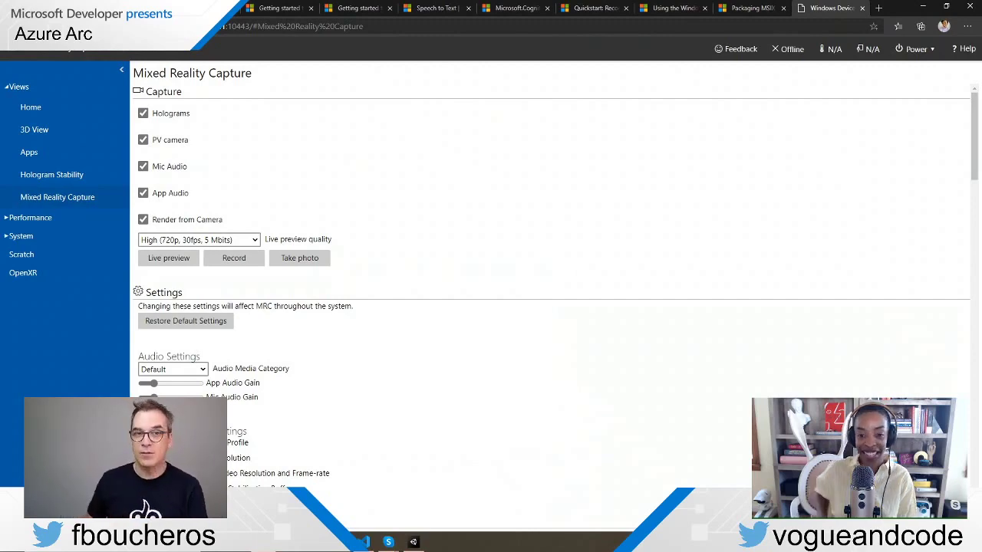
# Switch to the Getting started with MRTK documentation tab.
pyautogui.hotkey('ctrl', 'Tab')
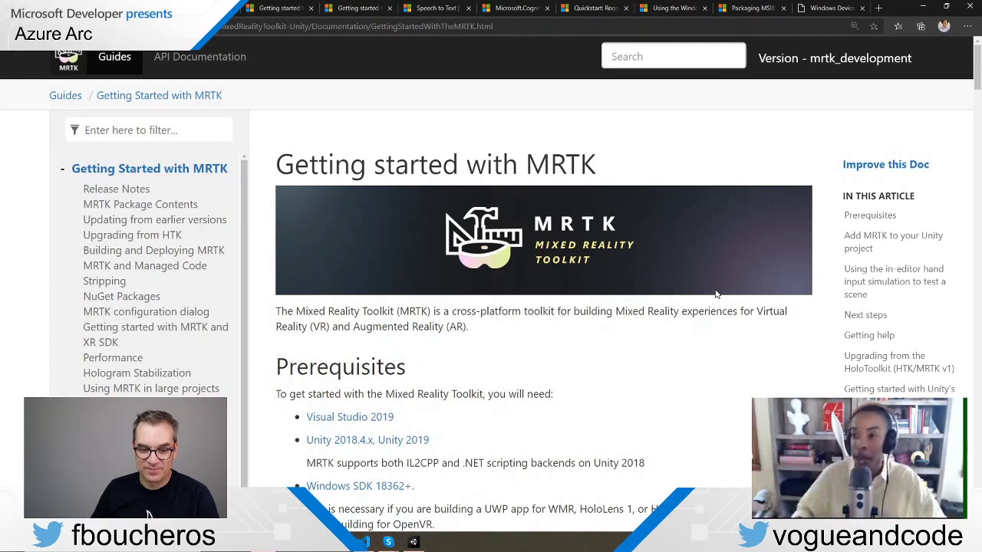
# Launch Unity Hub, preview a new Unity 2019.3.14f1 project, then cancel it and minimize the Hub.
pyautogui.click(924, 9)
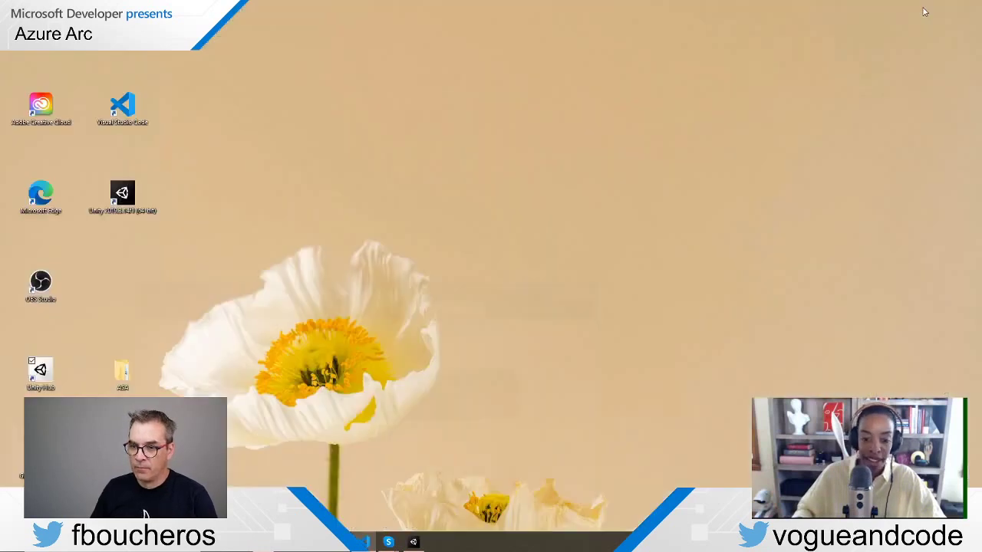
pyautogui.doubleClick(51, 379)
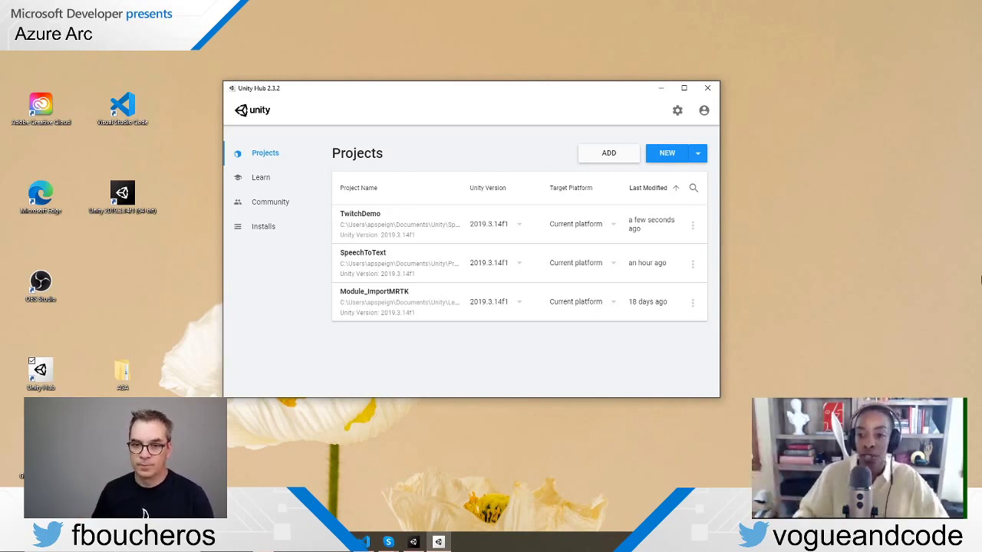
pyautogui.click(700, 154)
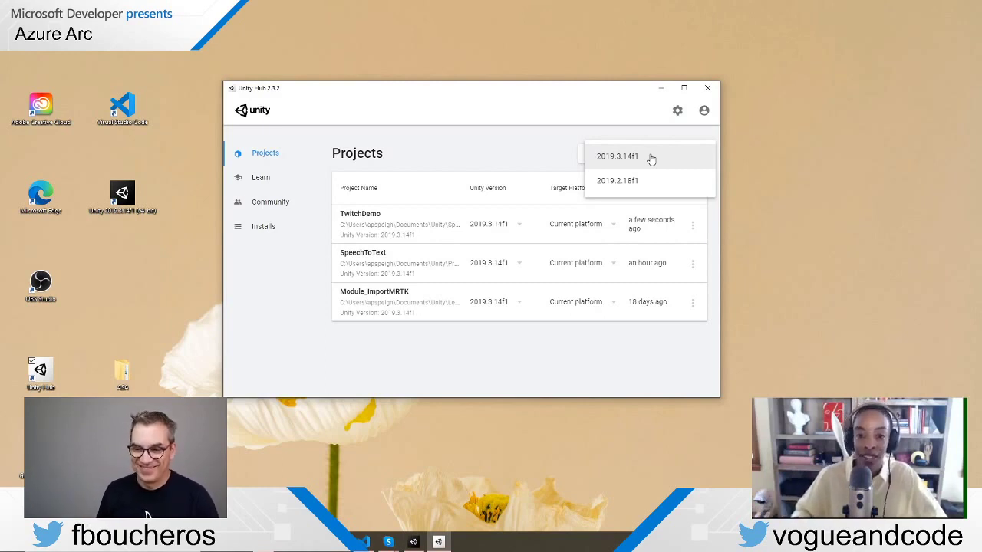
pyautogui.click(618, 155)
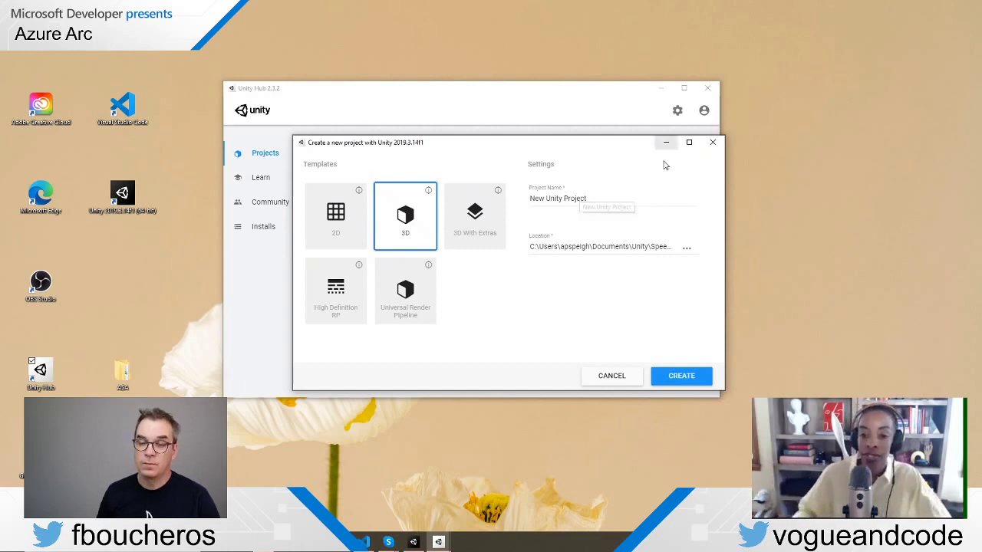
pyautogui.click(713, 143)
pyautogui.click(707, 89)
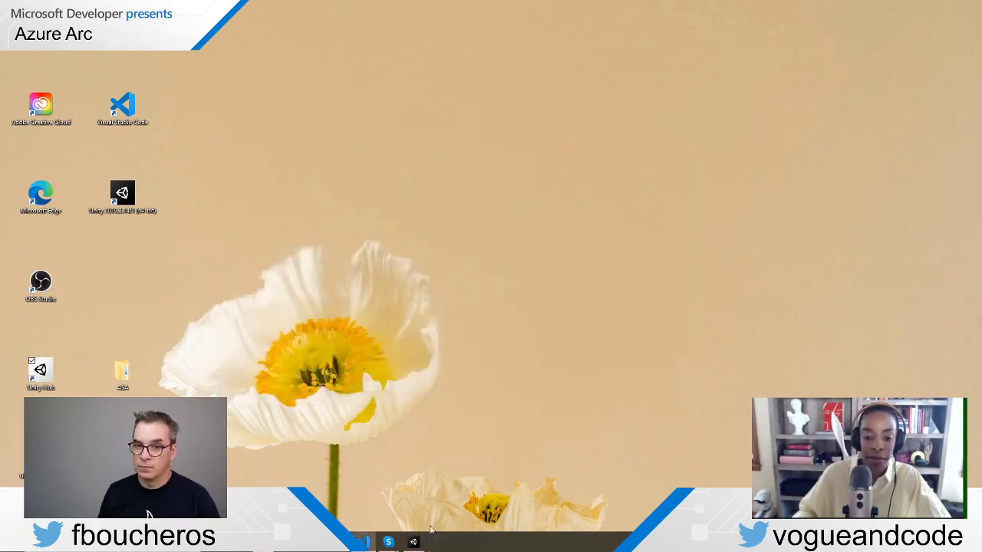
# Bring the Unity editor with SampleScene and the MRTK and TextMesh Pro assets to the front.
pyautogui.click(420, 542)
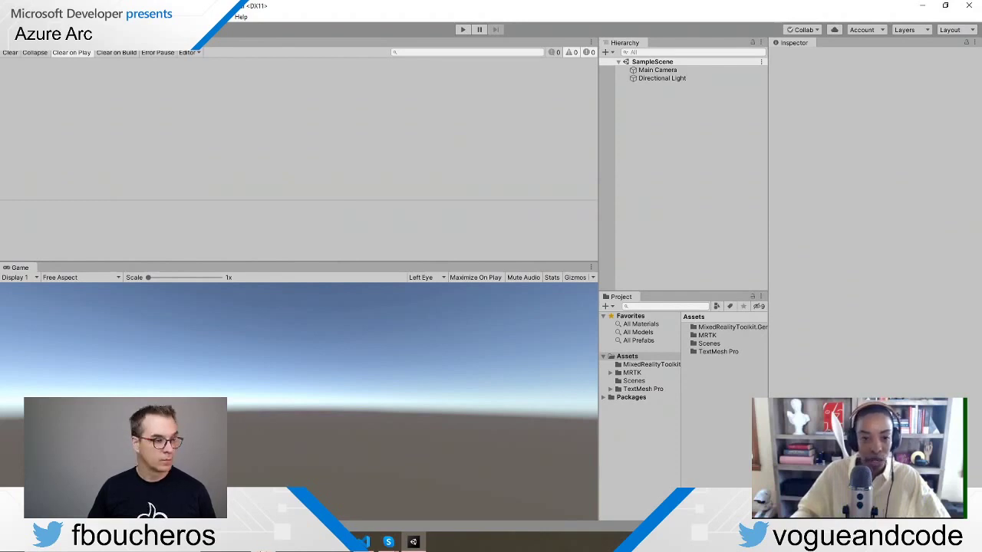
pyautogui.moveTo(270, 542)
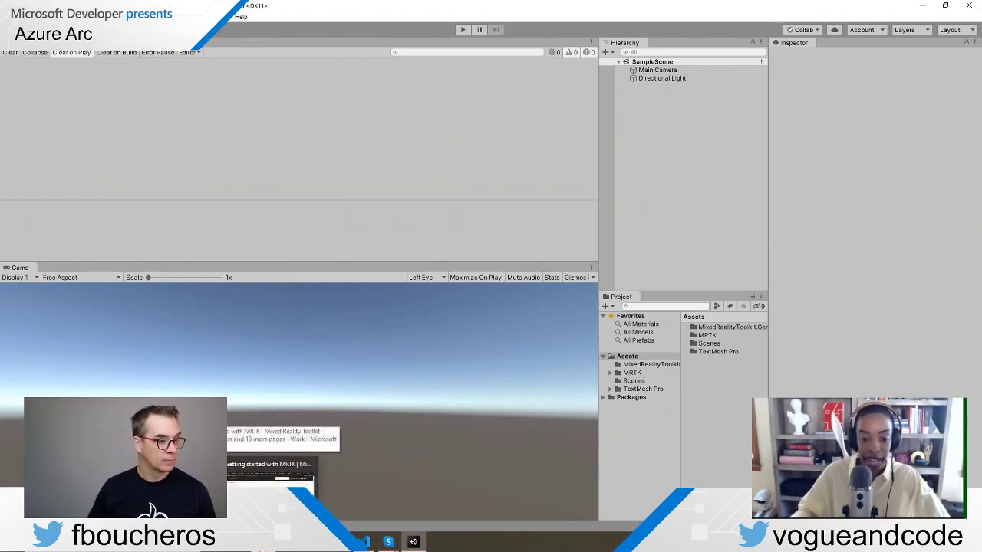
# Return to the browser and go to the mixed reality Install the tools page.
pyautogui.click(270, 475)
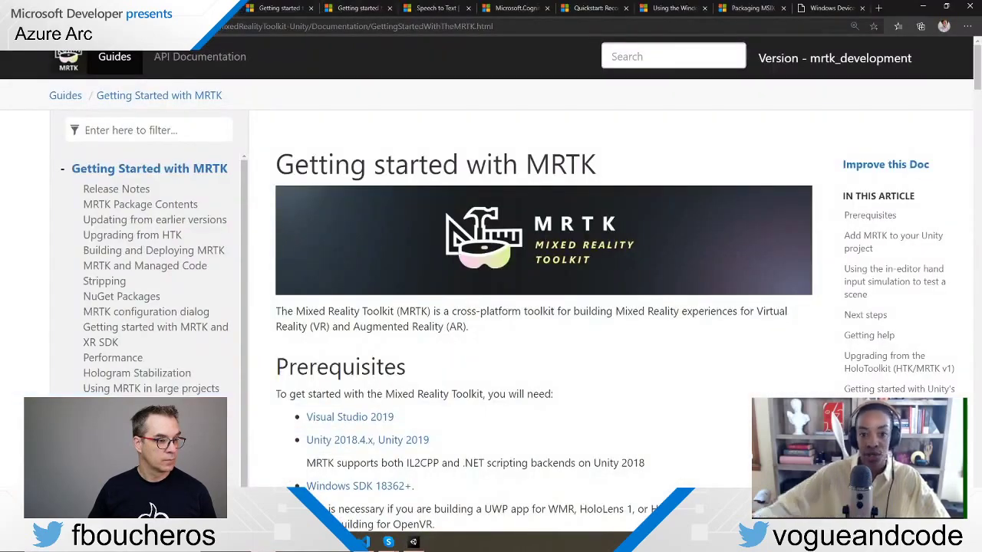
pyautogui.hotkey('alt', 'Left')
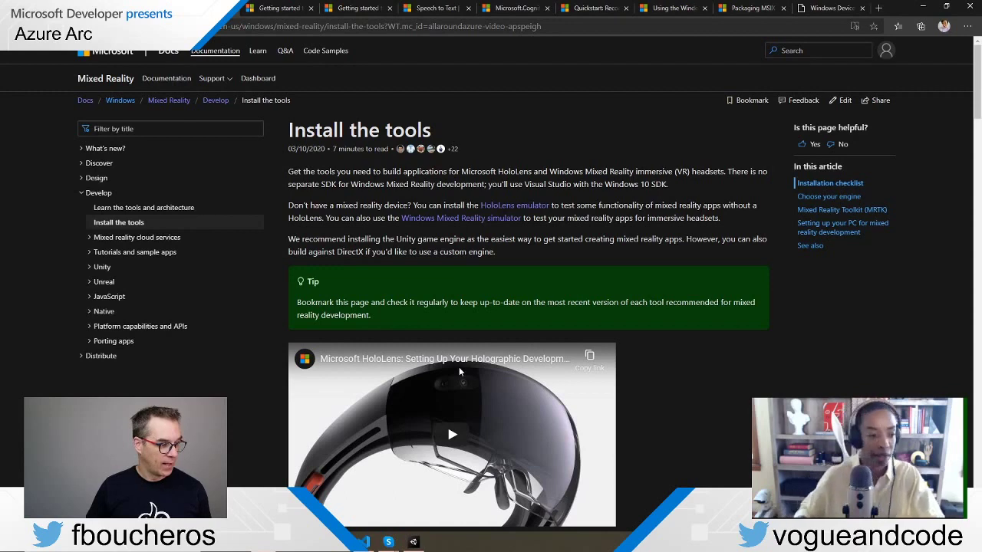
pyautogui.click(388, 543)
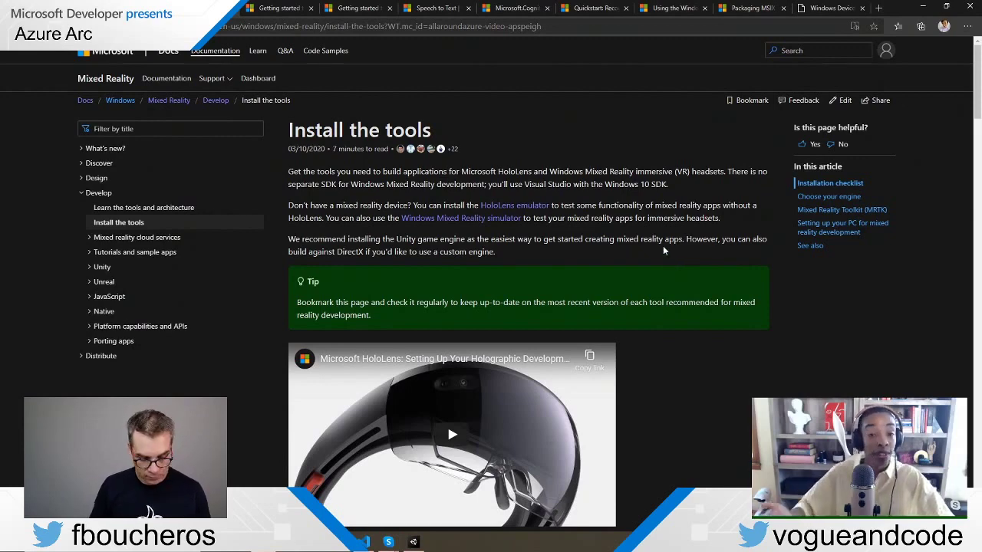
pyautogui.scroll(-3, 664, 251)
pyautogui.scroll(-1, 665, 251)
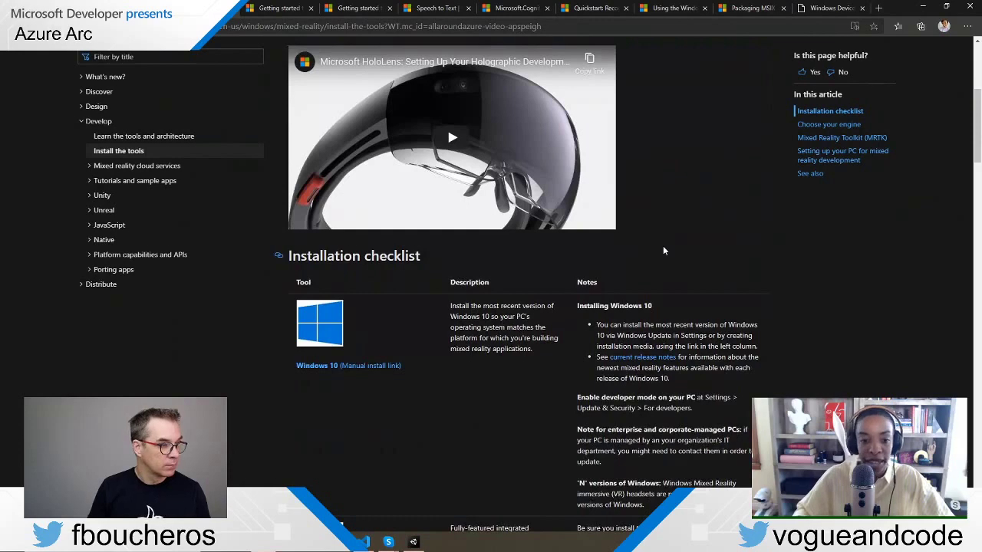
pyautogui.scroll(-3, 664, 251)
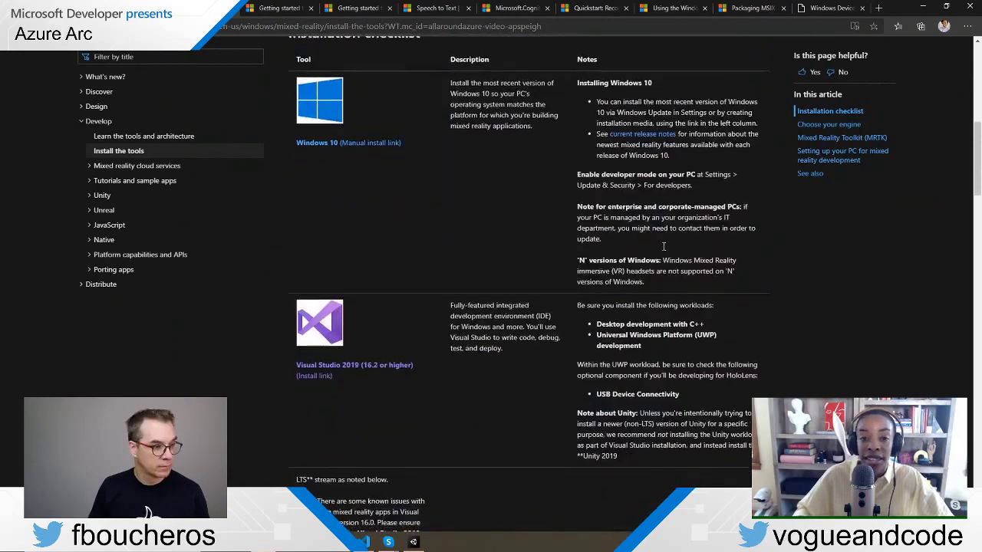
pyautogui.scroll(1, 665, 250)
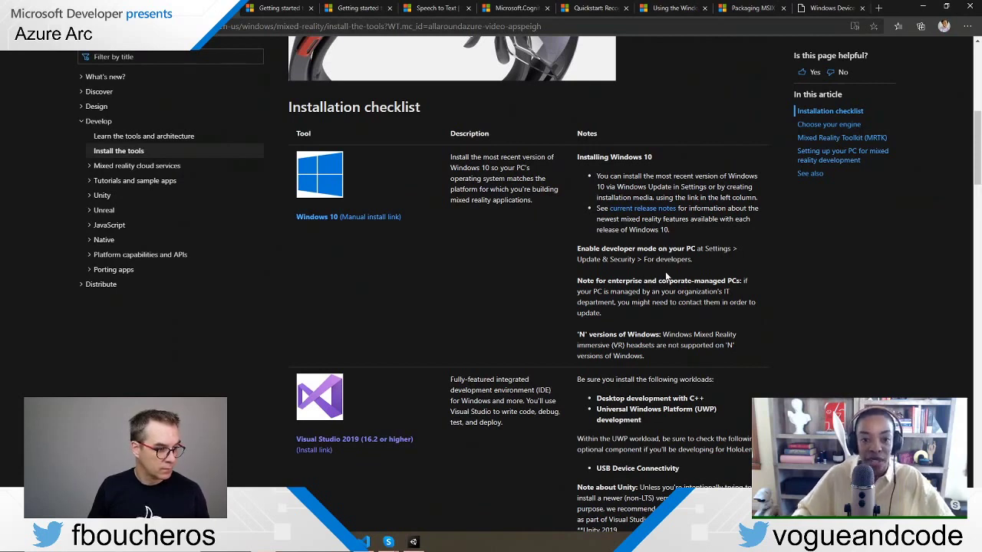
pyautogui.scroll(-2, 666, 276)
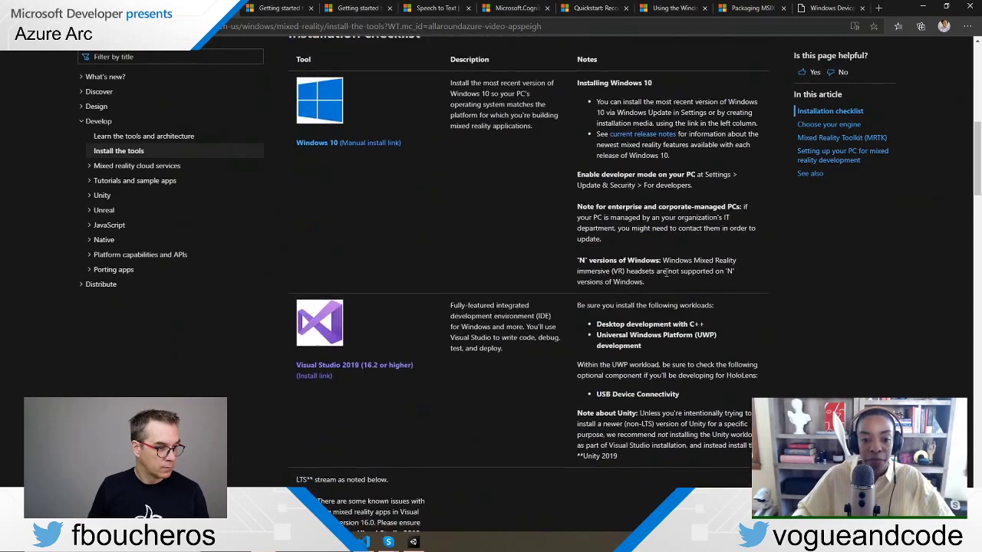
pyautogui.scroll(1, 666, 273)
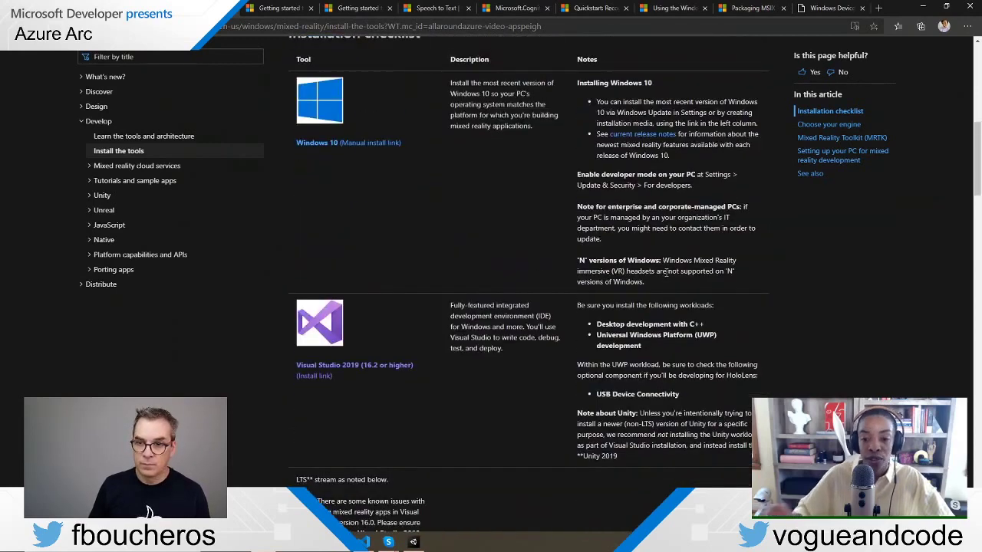
pyautogui.scroll(-5, 602, 281)
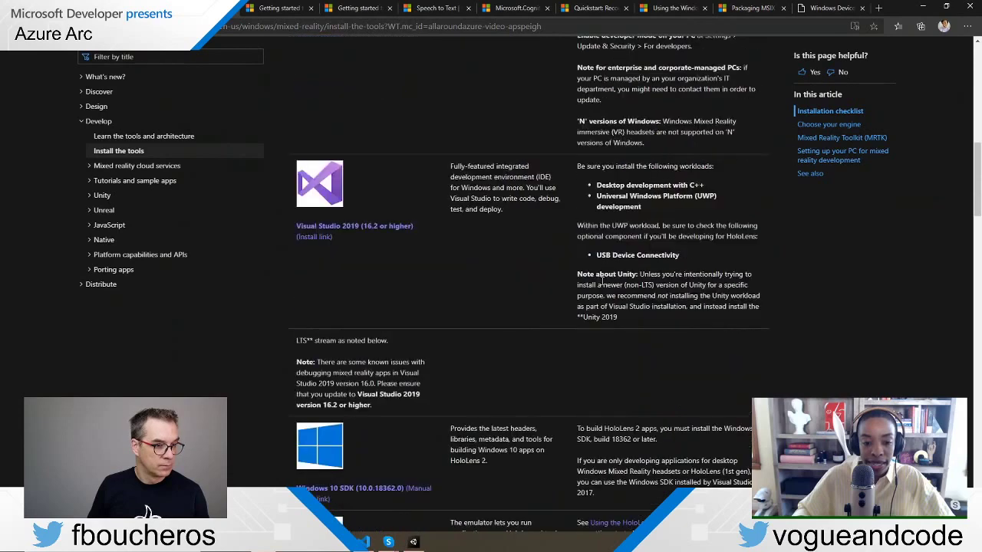
pyautogui.scroll(-4, 602, 281)
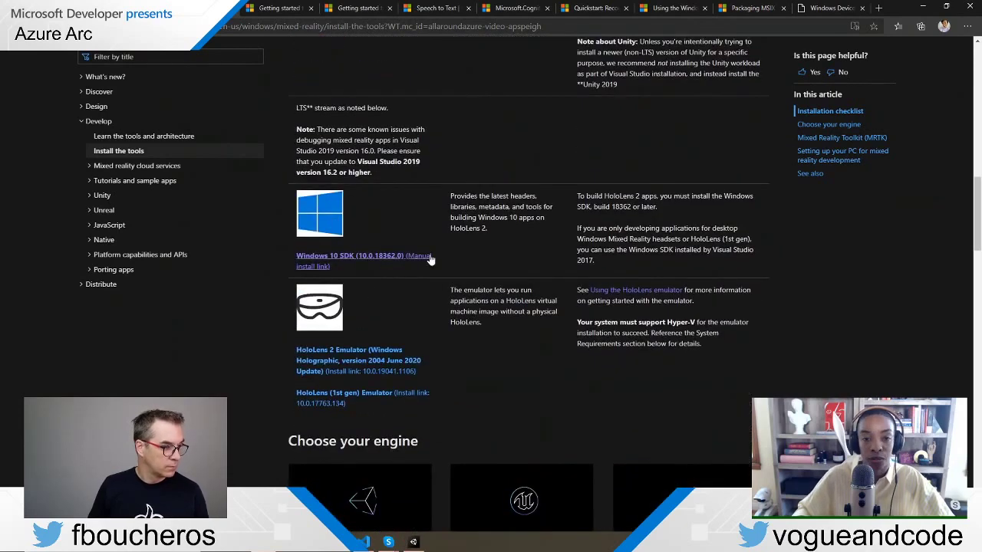
pyautogui.scroll(1, 493, 231)
pyautogui.scroll(8, 493, 231)
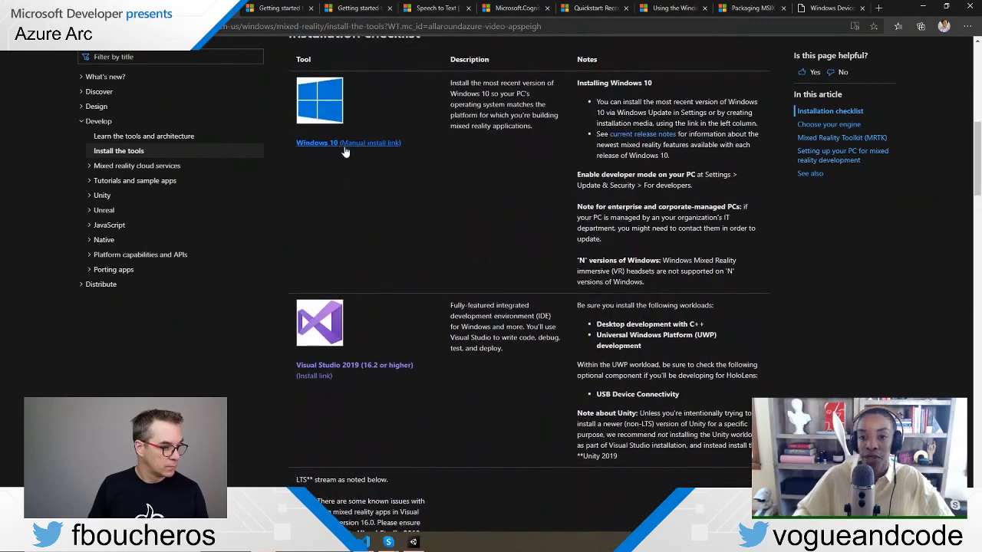
# Minimize the documentation browser and open the File menu in the Unity editor.
pyautogui.click(923, 8)
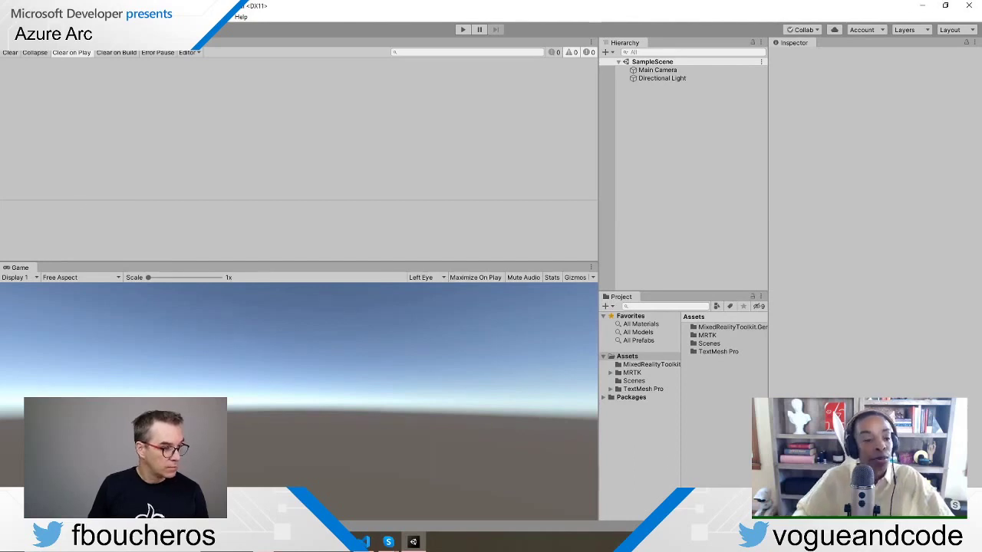
pyautogui.click(10, 16)
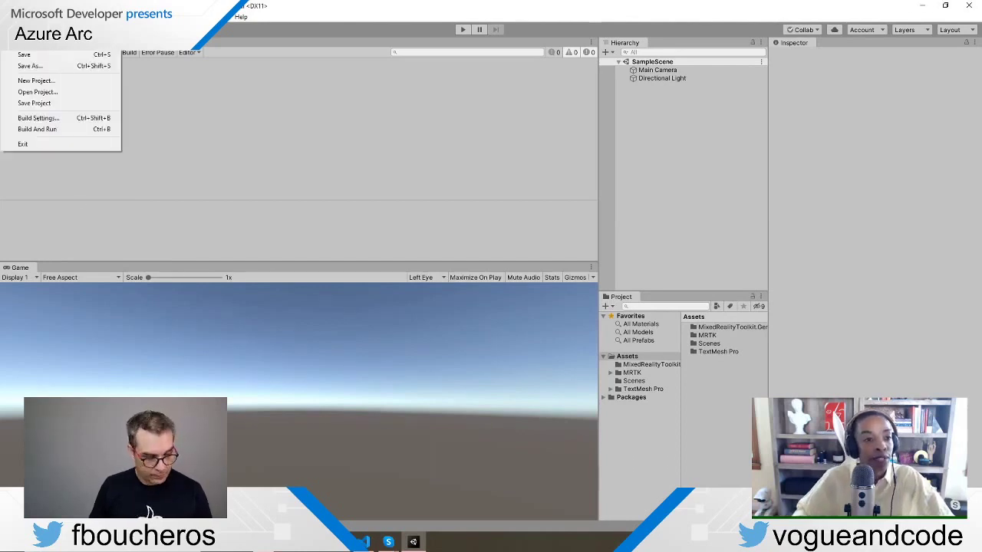
# Open Build Settings, then its Universal Windows Platform Player settings (Product Name TwitchDemo, version 0.1).
pyautogui.click(30, 117)
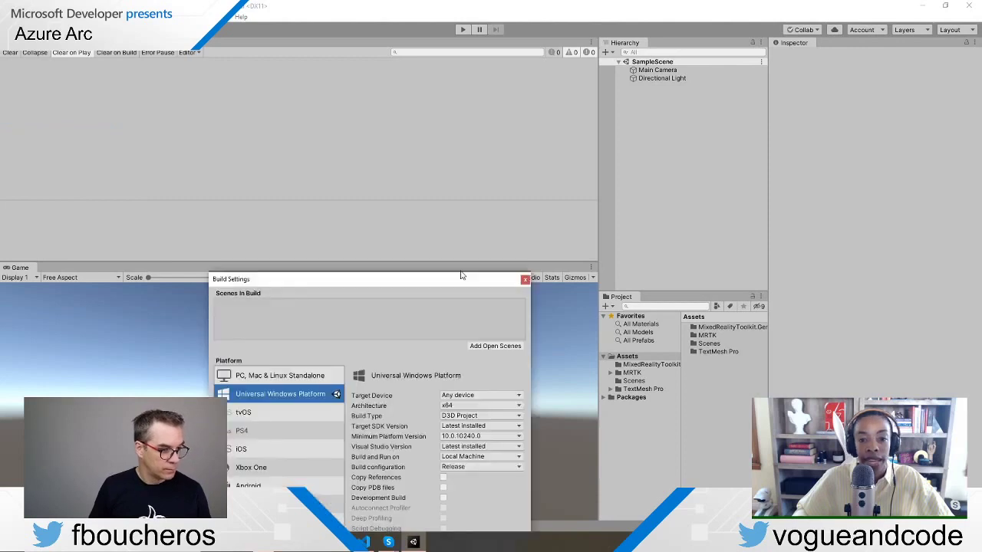
pyautogui.moveTo(435, 276); pyautogui.dragTo(517, 82)
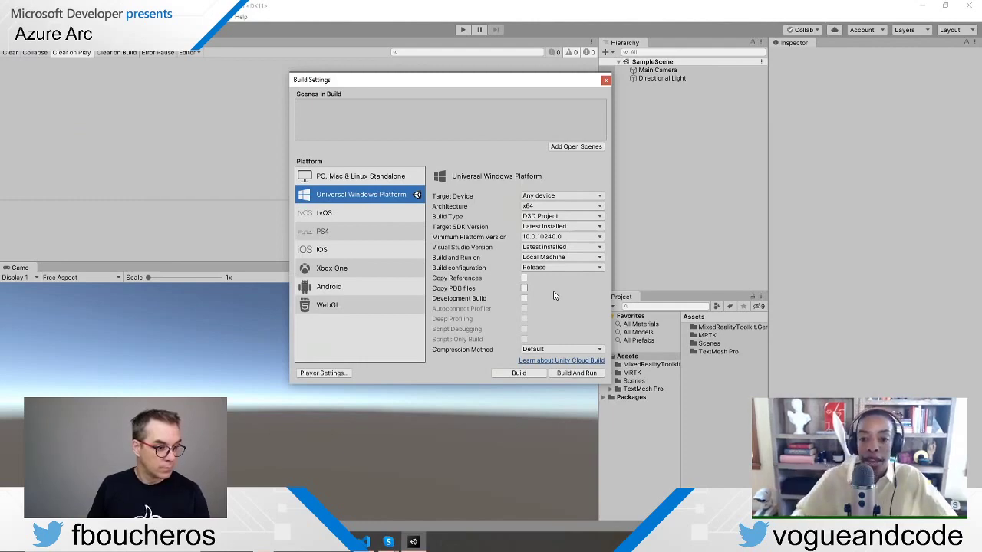
pyautogui.click(323, 375)
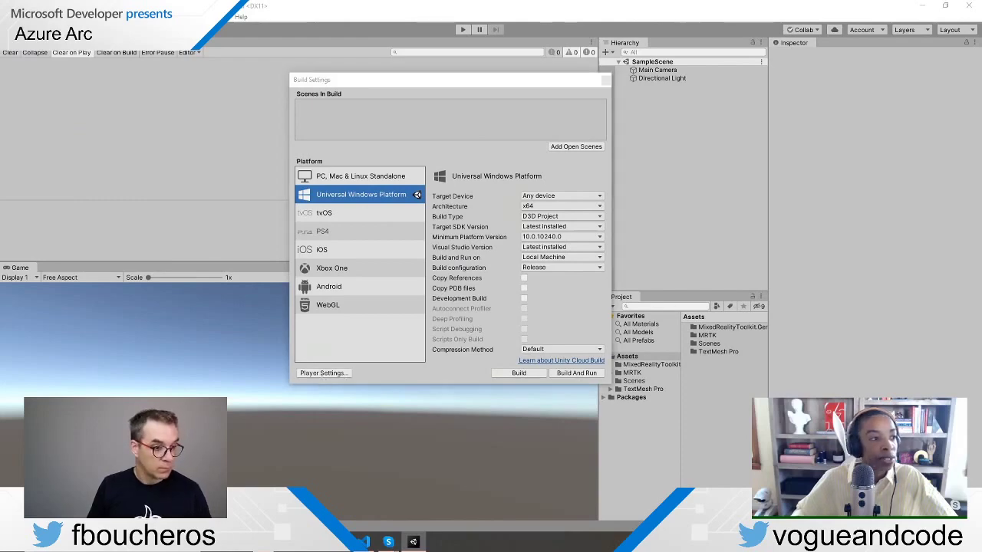
pyautogui.moveTo(673, 139); pyautogui.dragTo(686, 100)
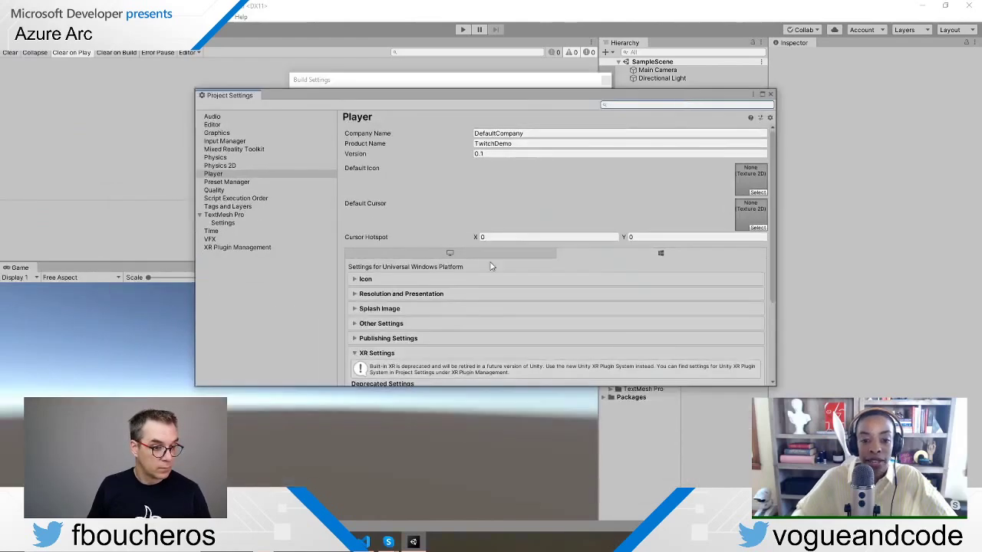
# Verify XR Settings has Virtual Reality Supported with the Windows Mixed Reality SDK, then close Project Settings.
pyautogui.scroll(-2, 442, 289)
pyautogui.scroll(-2, 414, 304)
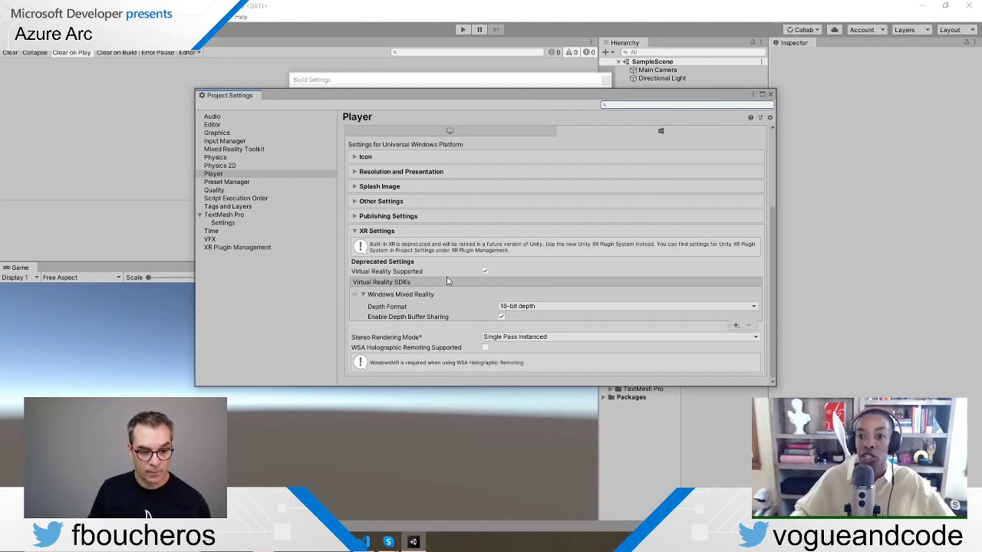
pyautogui.click(770, 95)
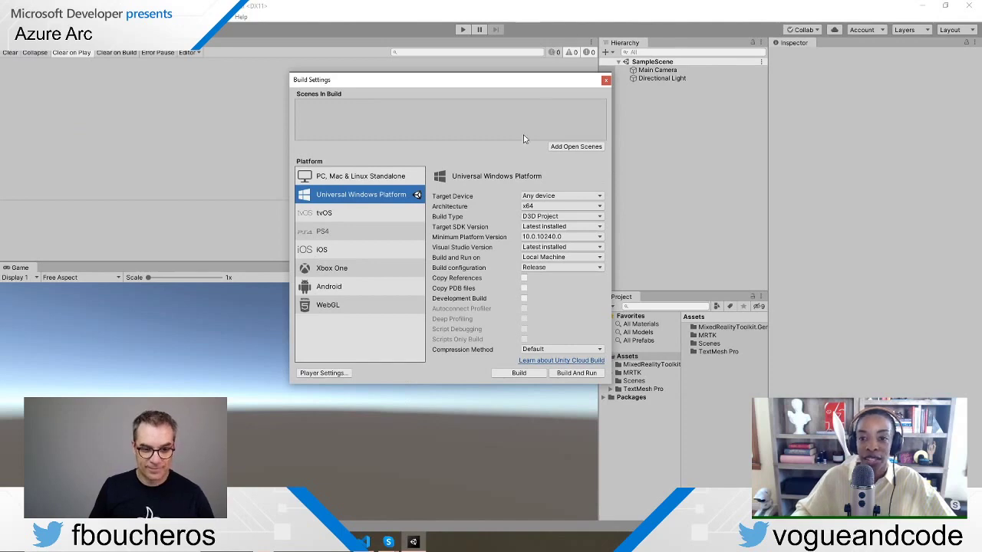
# Close Build Settings, then browse the Window > TextMeshPro and Assets menus.
pyautogui.click(606, 80)
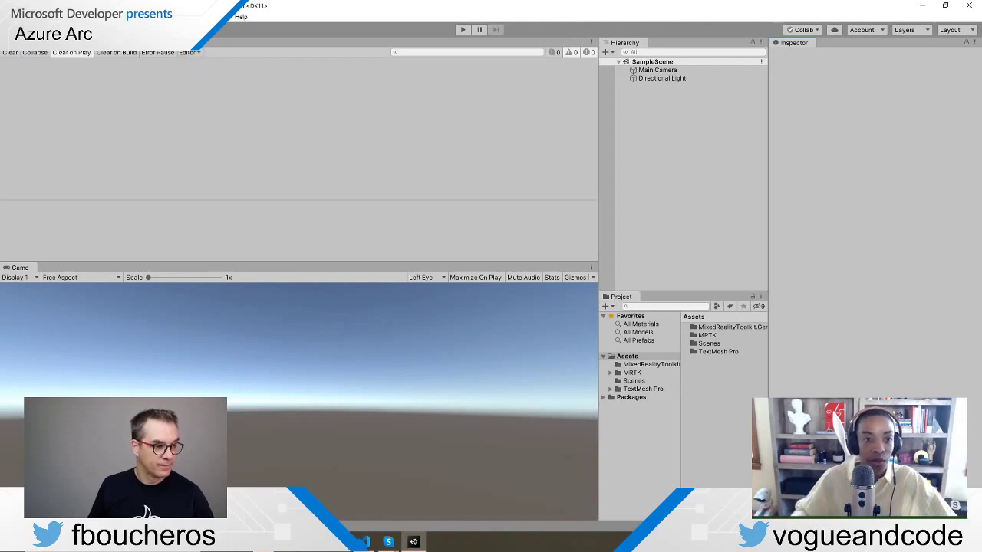
pyautogui.click(219, 16)
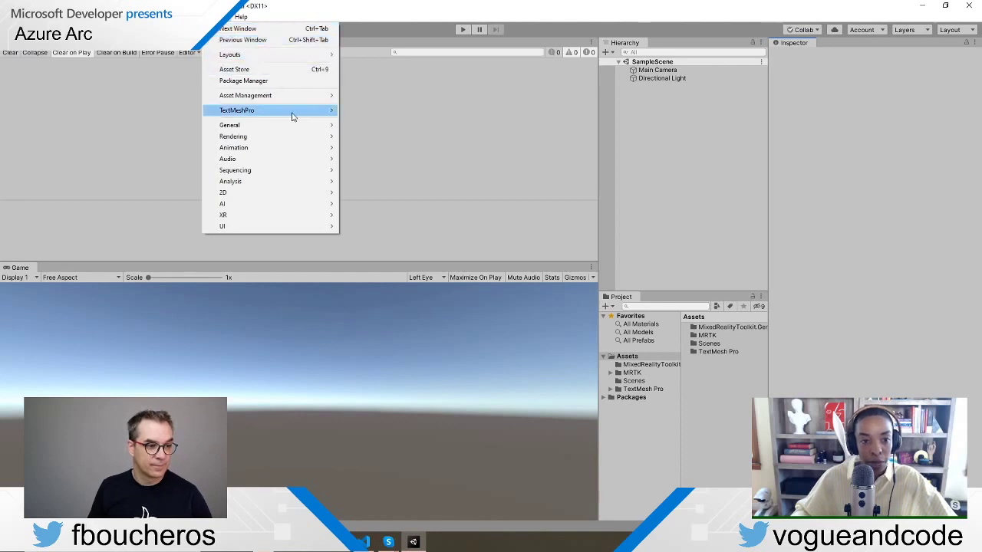
pyautogui.moveTo(294, 113)
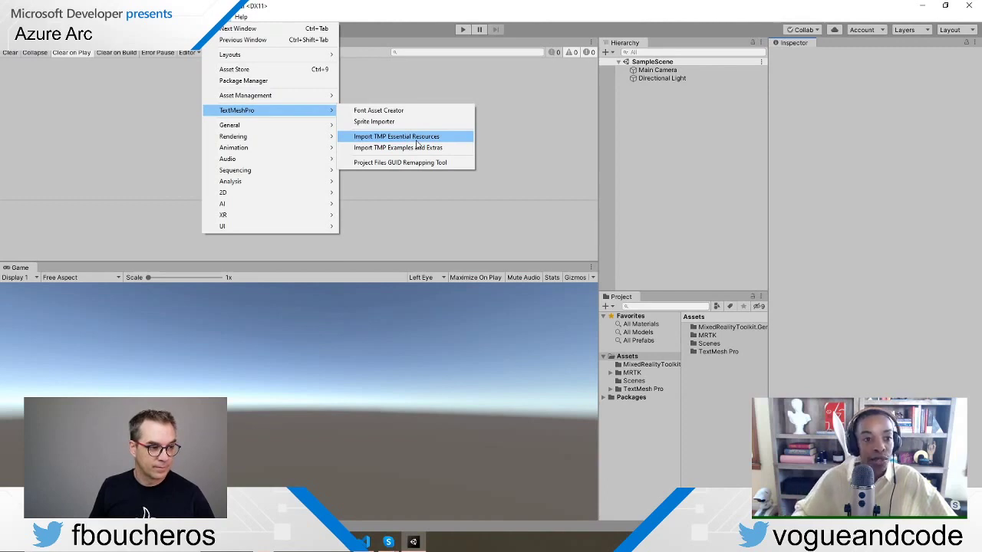
pyautogui.moveTo(161, 16)
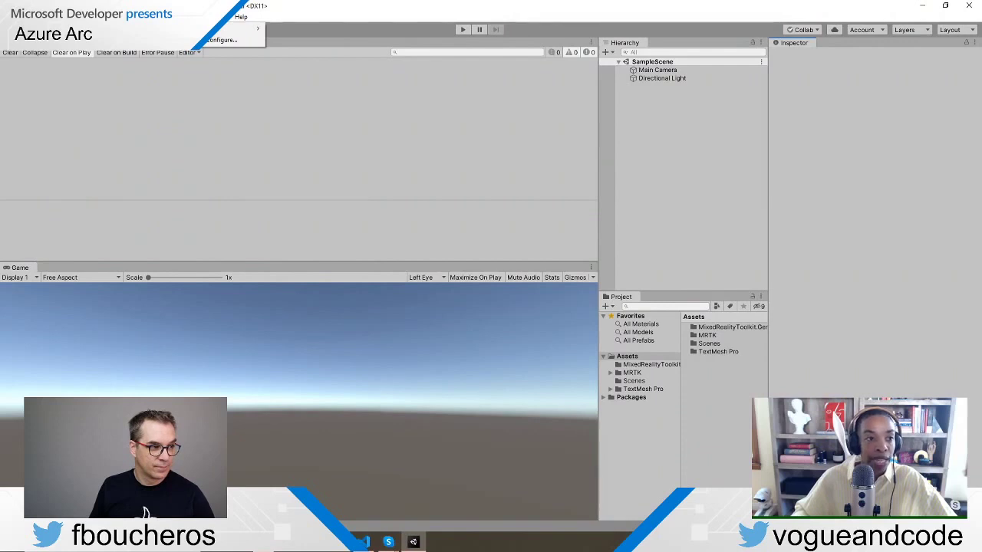
pyautogui.moveTo(50, 16)
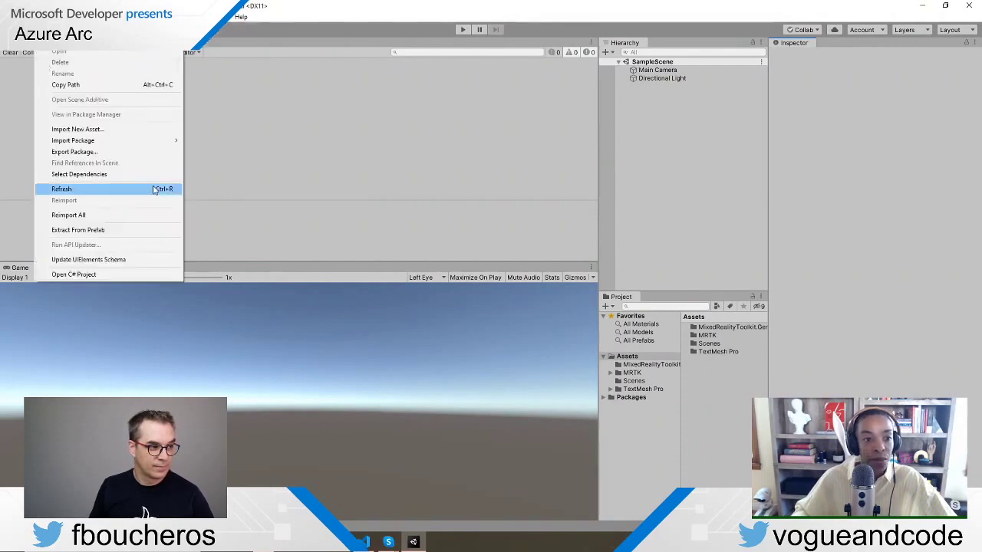
pyautogui.moveTo(165, 143)
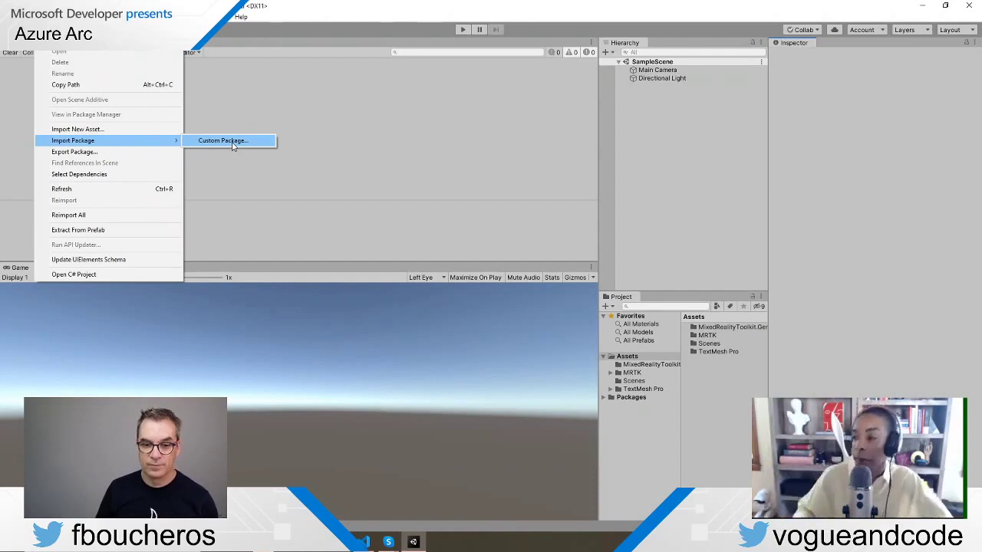
pyautogui.hotkey('alt', 'e')
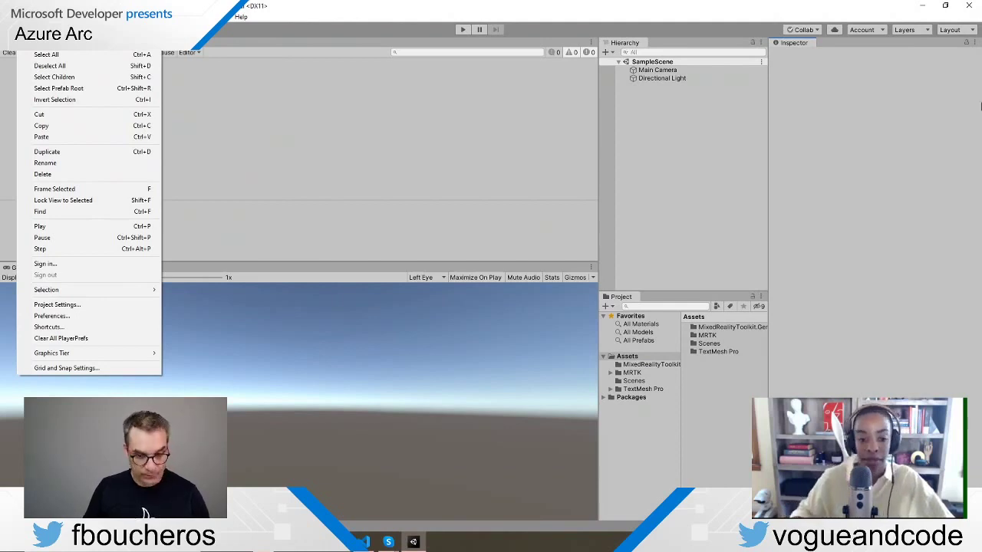
pyautogui.click(924, 9)
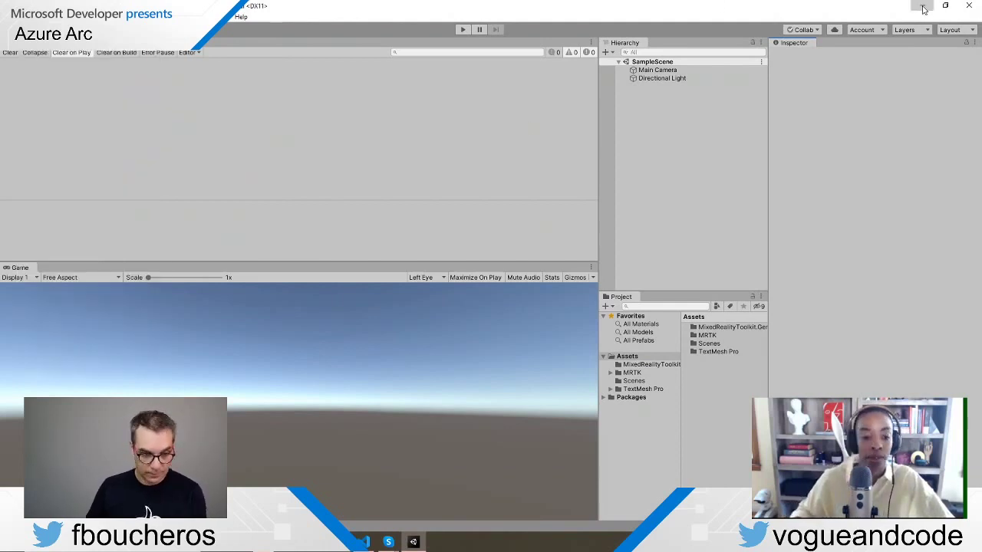
# Leave Unity for Edge and show the Getting started tutorial page '1. Overview and objectives'.
pyautogui.click(923, 9)
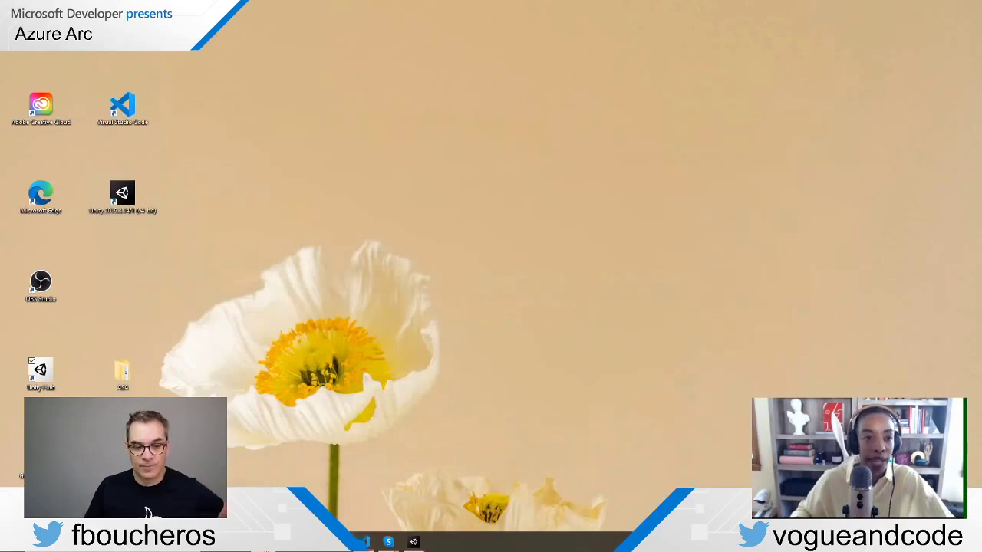
pyautogui.hotkey('alt', 'Tab')
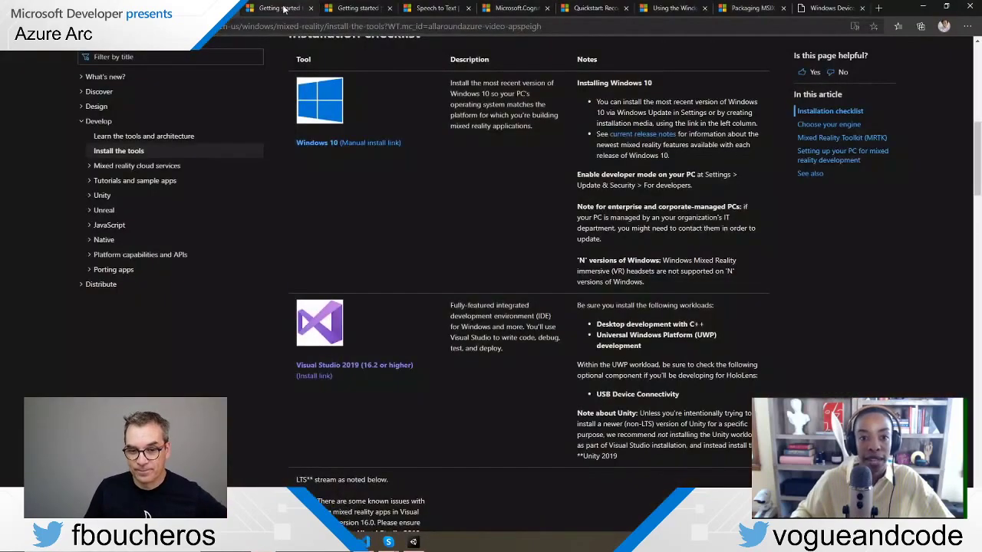
pyautogui.click(284, 10)
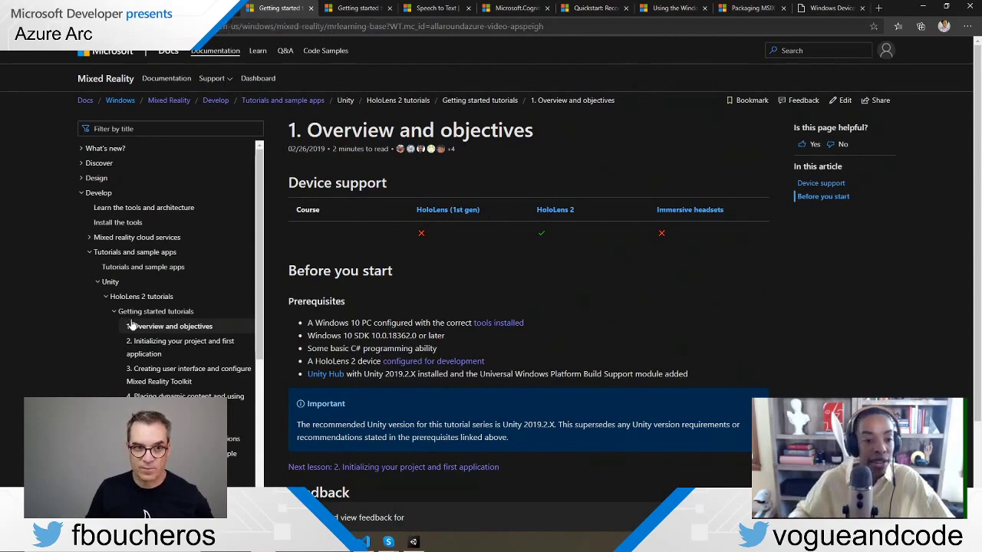
# Open lesson '2. Initializing your project and first application' and read down to Import the Mixed Reality Toolkit.
pyautogui.click(146, 353)
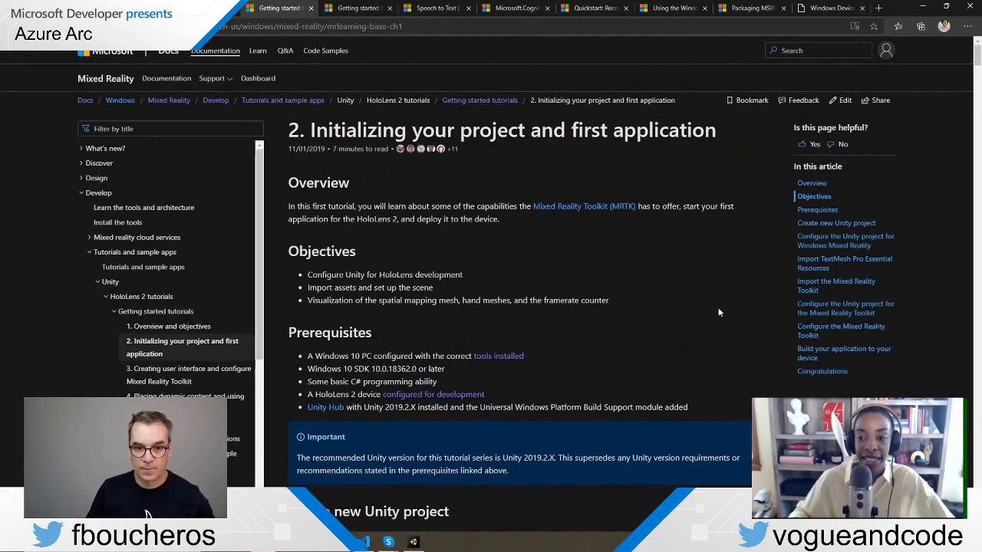
pyautogui.scroll(-15, 719, 312)
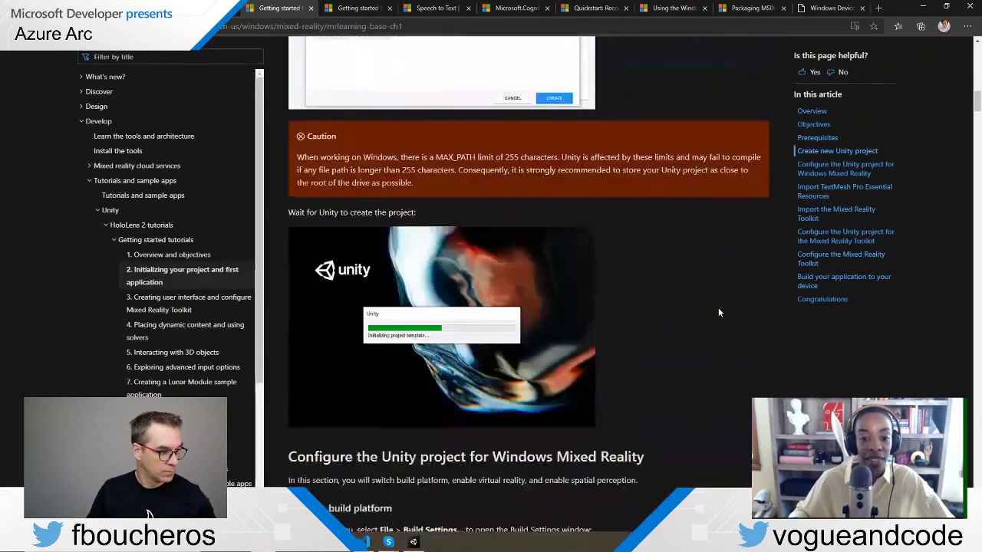
pyautogui.scroll(-12, 719, 312)
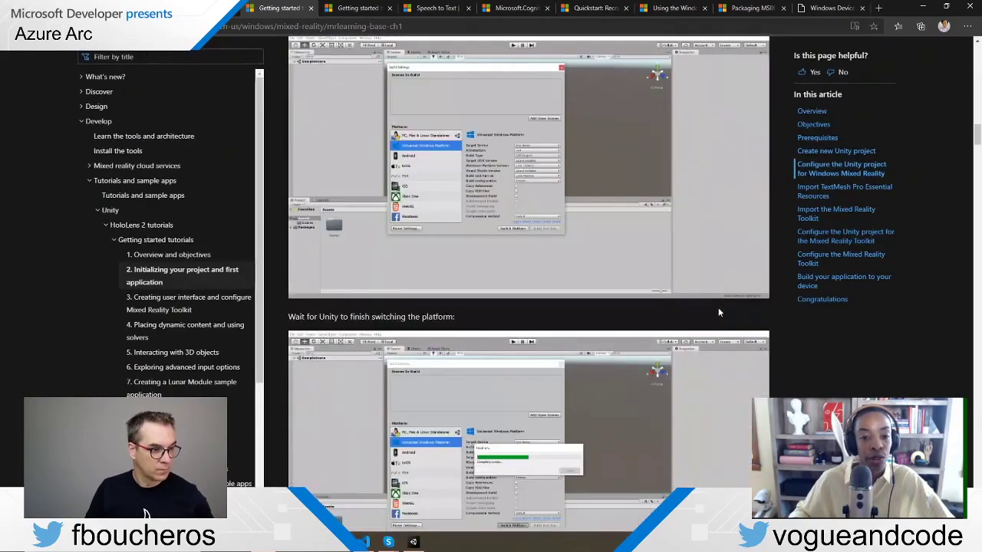
pyautogui.scroll(-10, 718, 312)
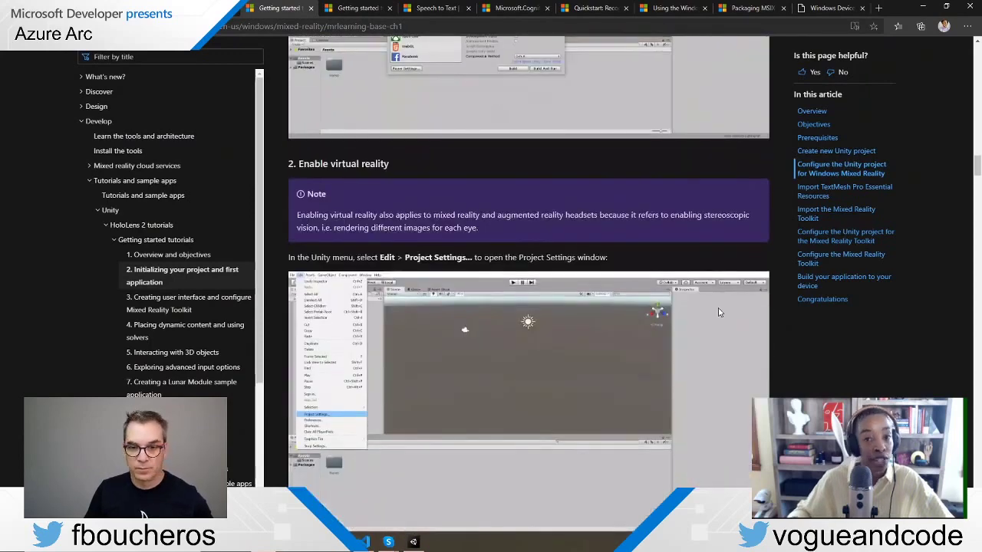
pyautogui.scroll(-2, 718, 312)
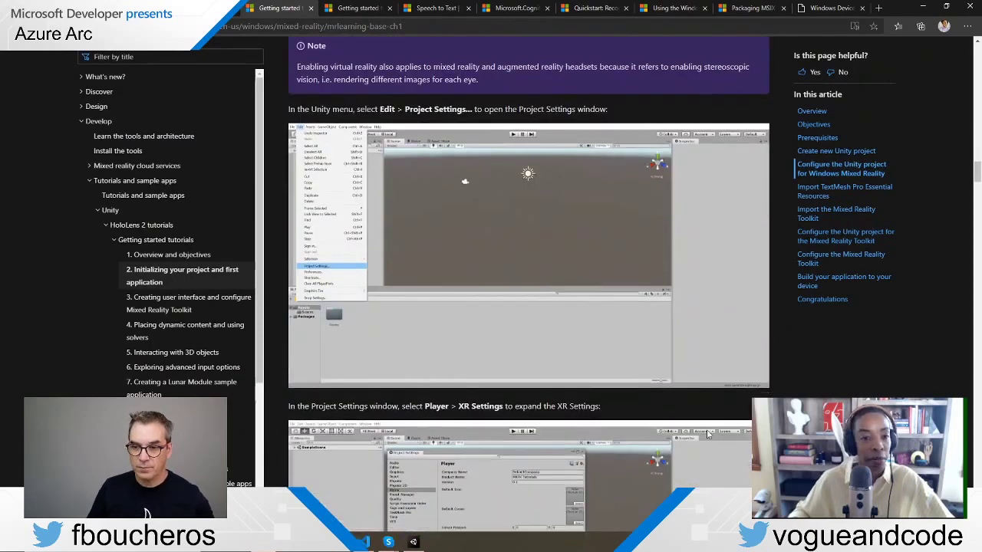
pyautogui.scroll(-3, 713, 438)
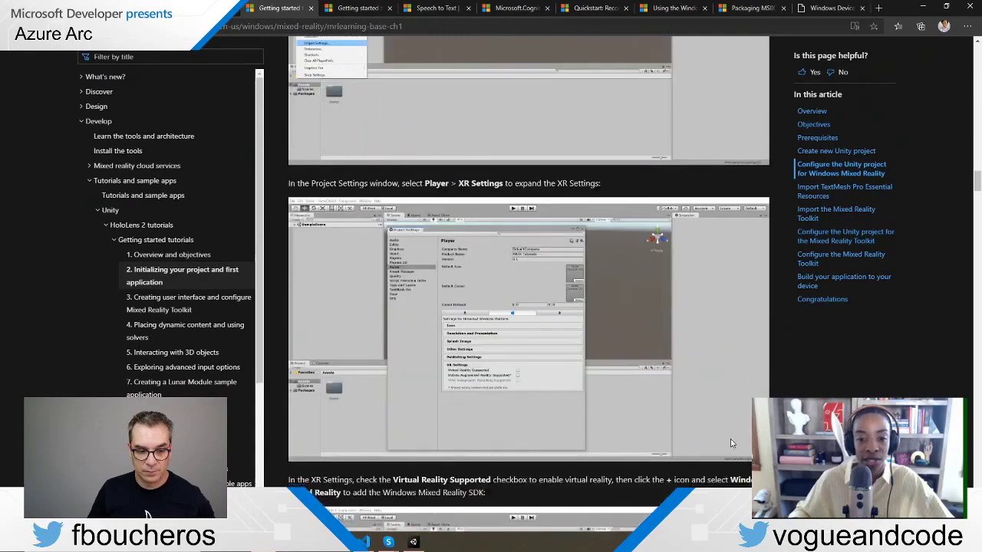
pyautogui.scroll(-12, 731, 443)
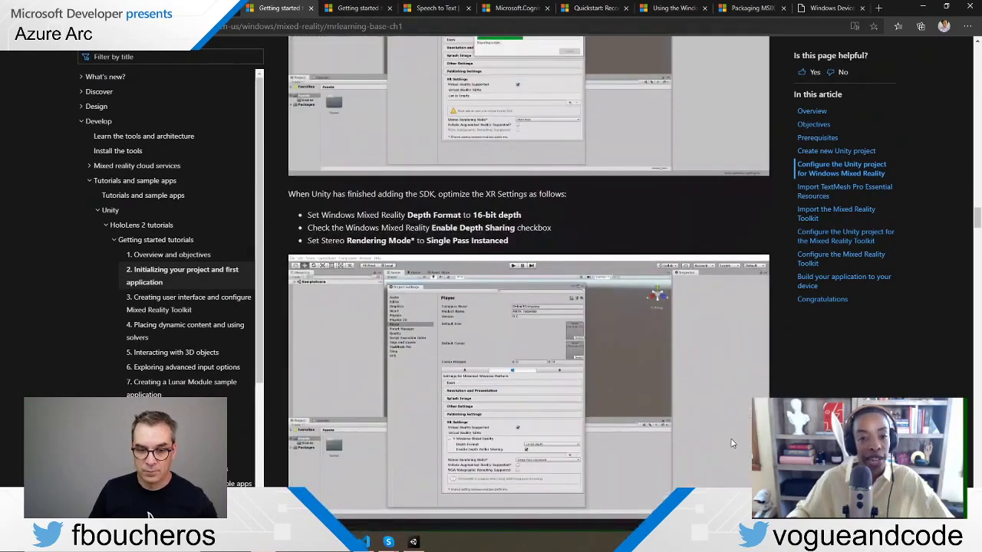
pyautogui.scroll(-5, 731, 443)
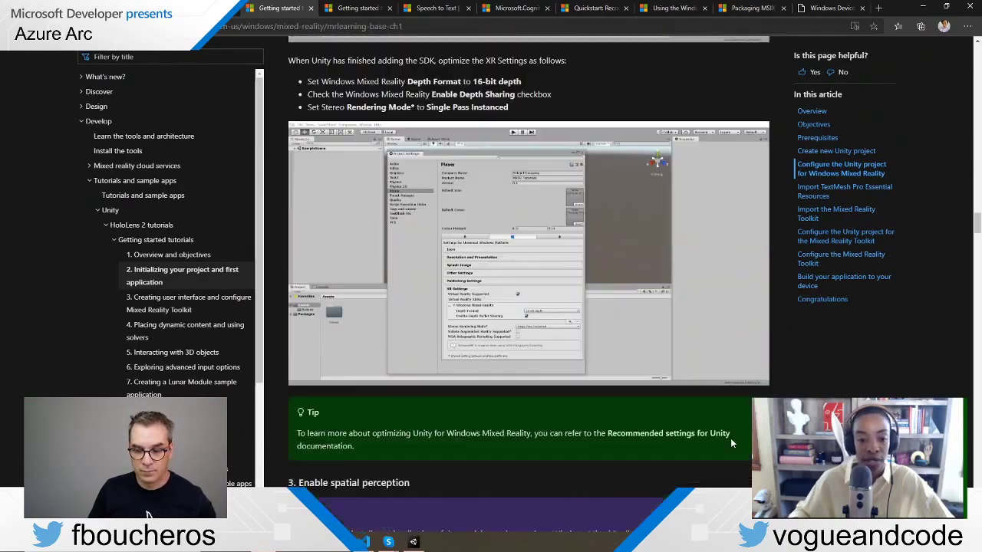
pyautogui.scroll(-7, 731, 444)
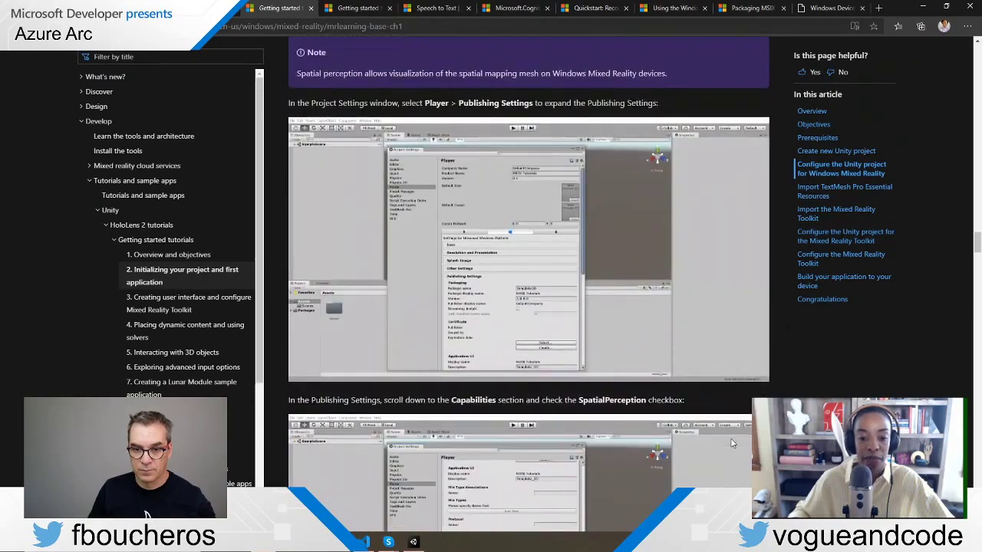
pyautogui.scroll(-10, 731, 444)
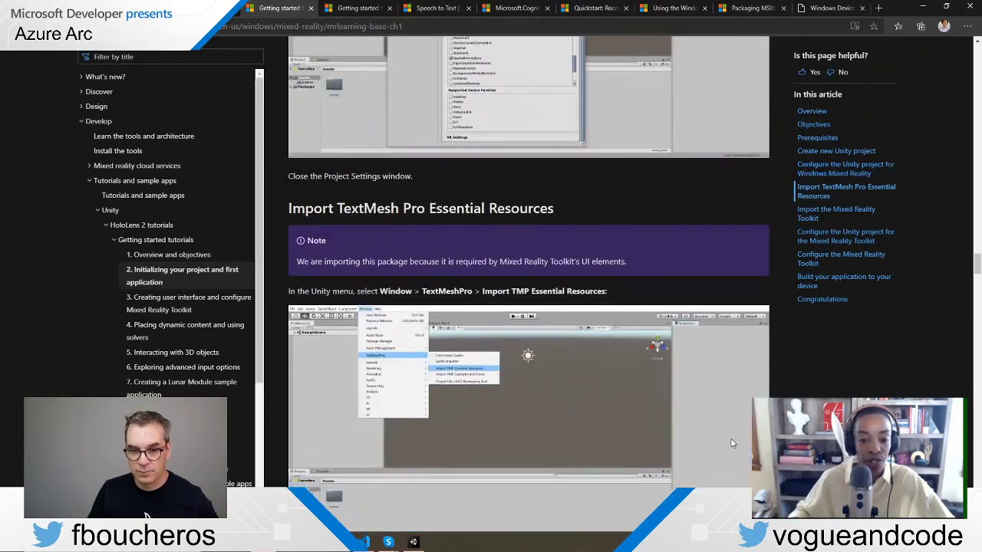
pyautogui.scroll(-3, 731, 443)
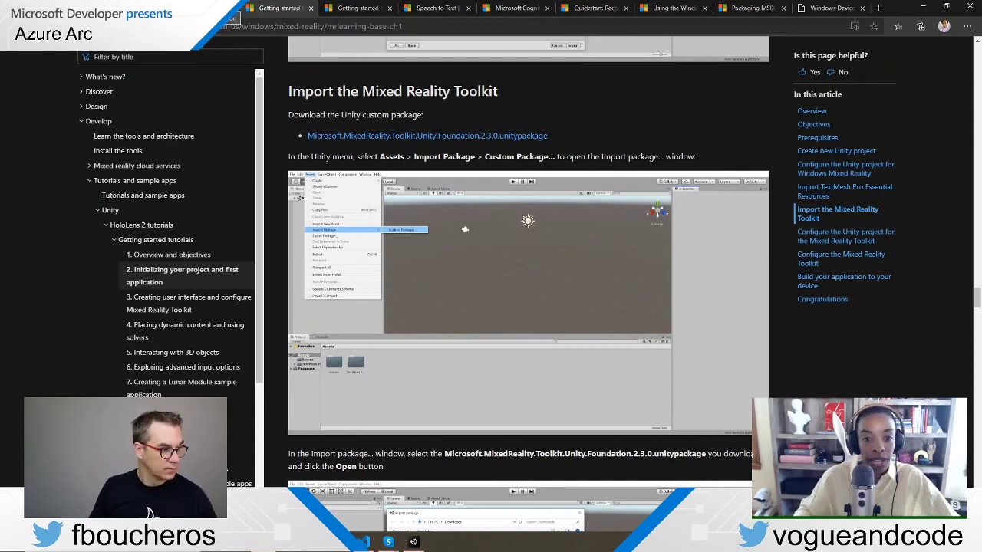
# Switch to the next browser tab with the Getting started with MRTK guide.
pyautogui.hotkey('ctrl', 'Tab')
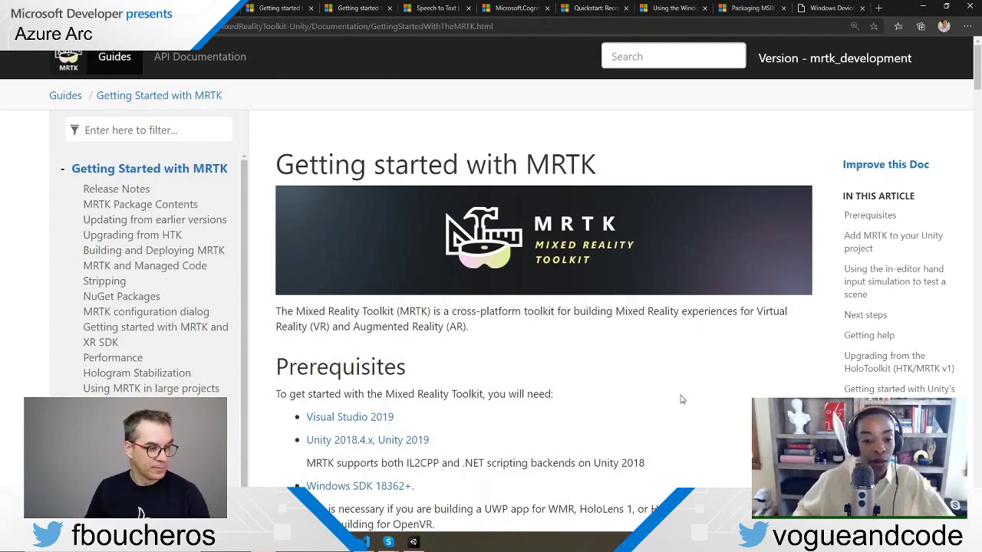
# Scroll the MRTK guide down to the Foundation, Extensions, Examples and Tools package list.
pyautogui.scroll(-2, 664, 344)
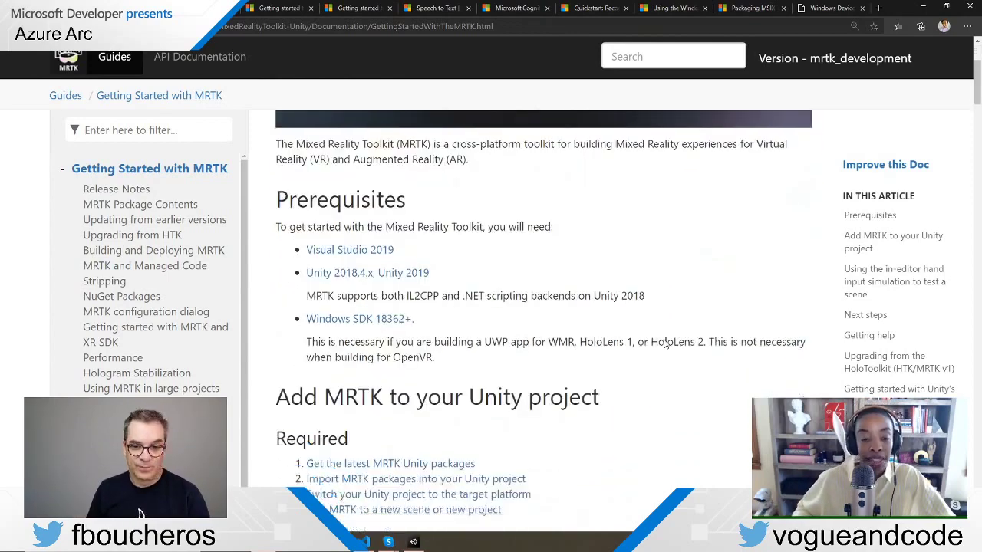
pyautogui.scroll(-1, 664, 343)
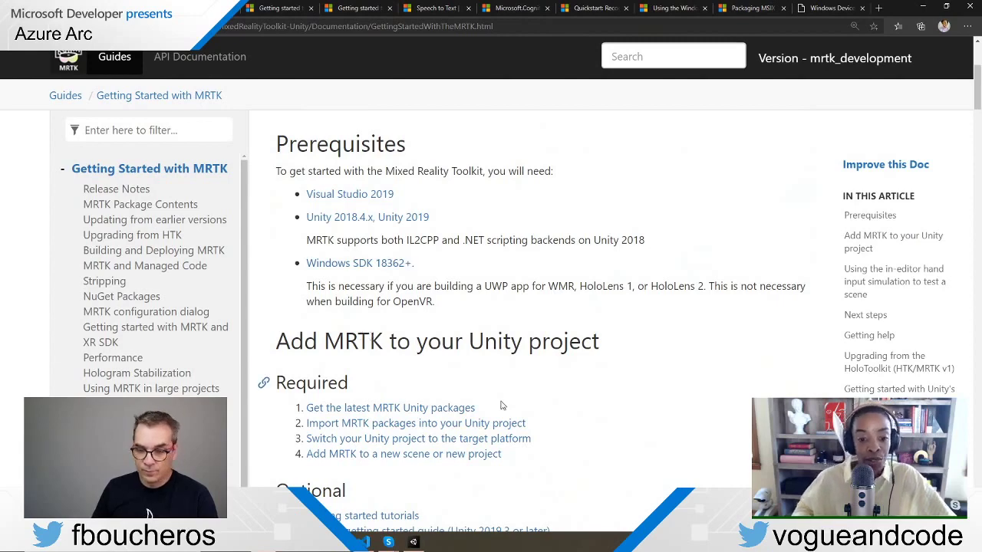
pyautogui.scroll(-3, 503, 406)
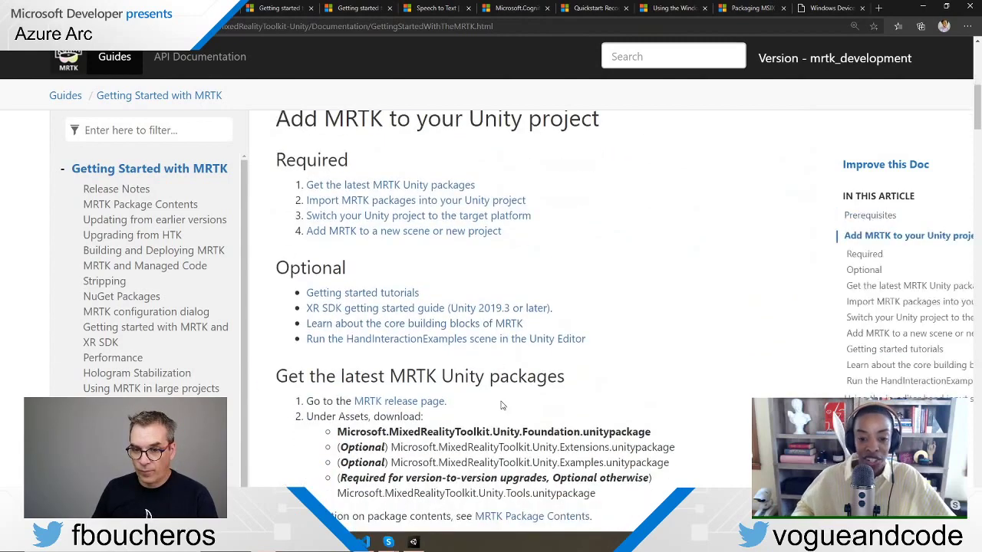
pyautogui.scroll(-3, 503, 406)
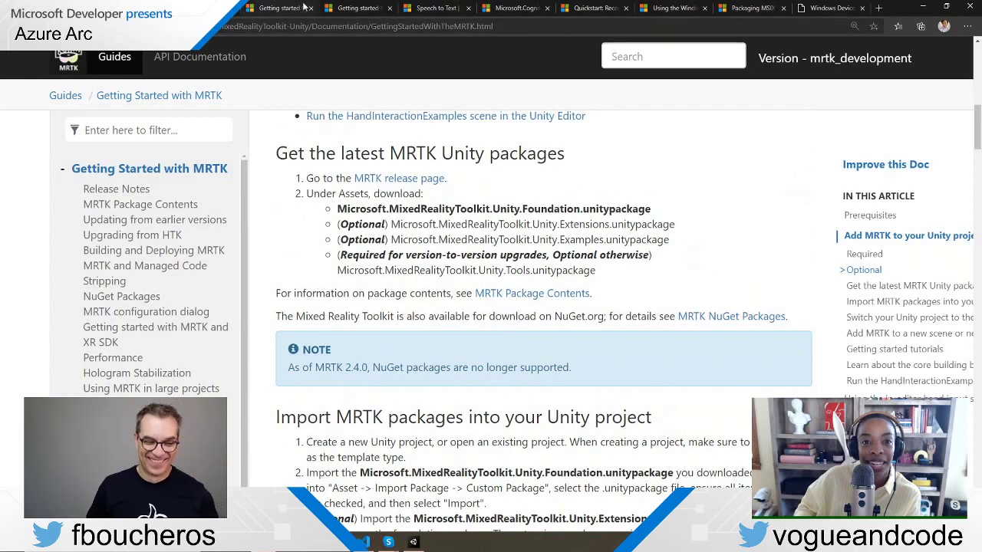
# Go back to the Initializing your project tutorial at the Build Settings platform-switch screenshots.
pyautogui.click(346, 9)
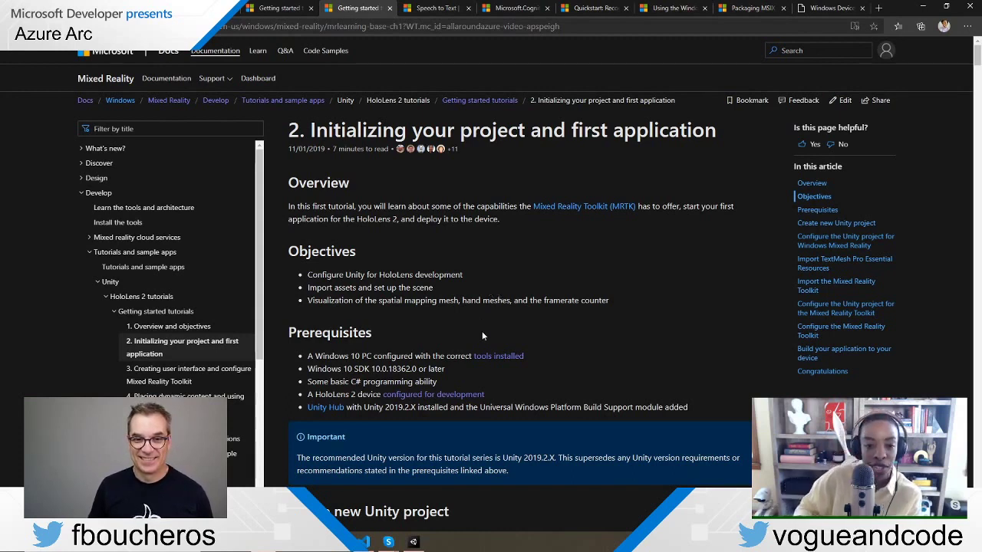
pyautogui.scroll(-8, 498, 297)
pyautogui.scroll(-20, 518, 308)
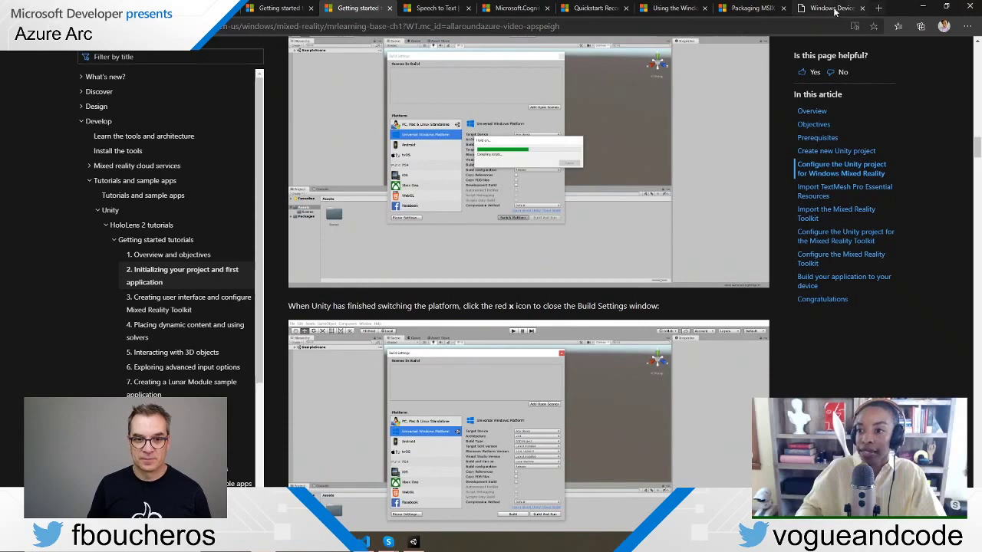
# Load the tutorial short link aka.ms/hl2importmrtk in a new Edge tab.
pyautogui.click(879, 8)
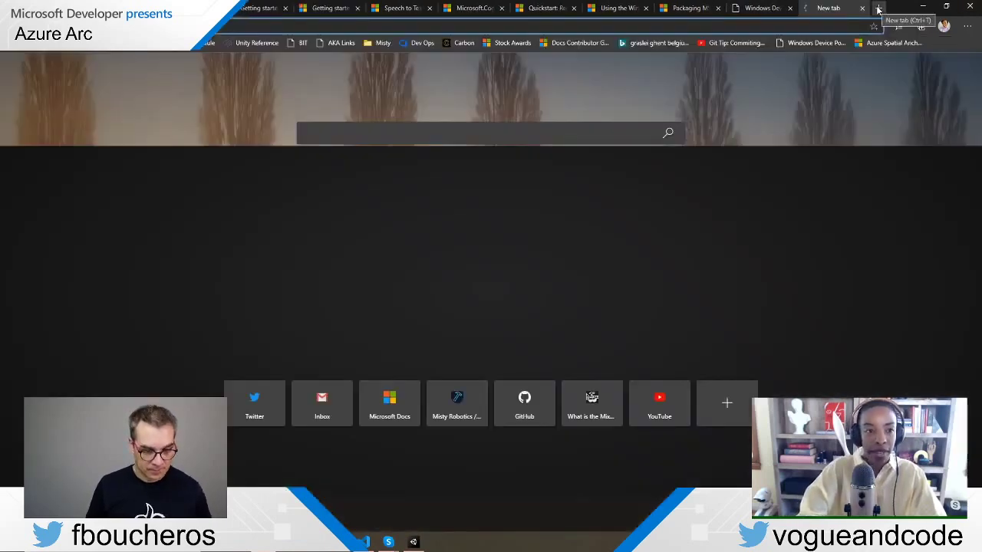
pyautogui.write('aka.ms/')
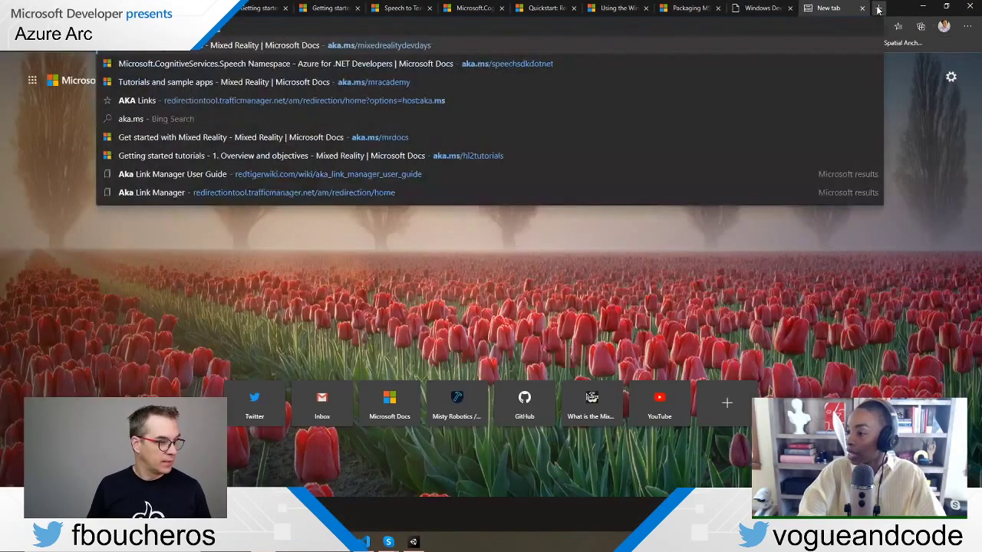
pyautogui.write('hl')
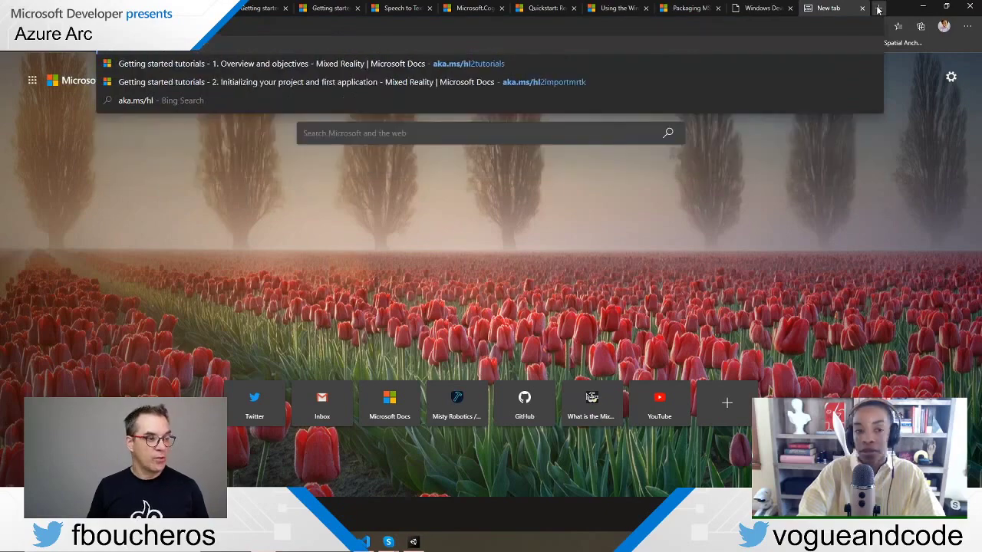
pyautogui.write('2importmrtk')
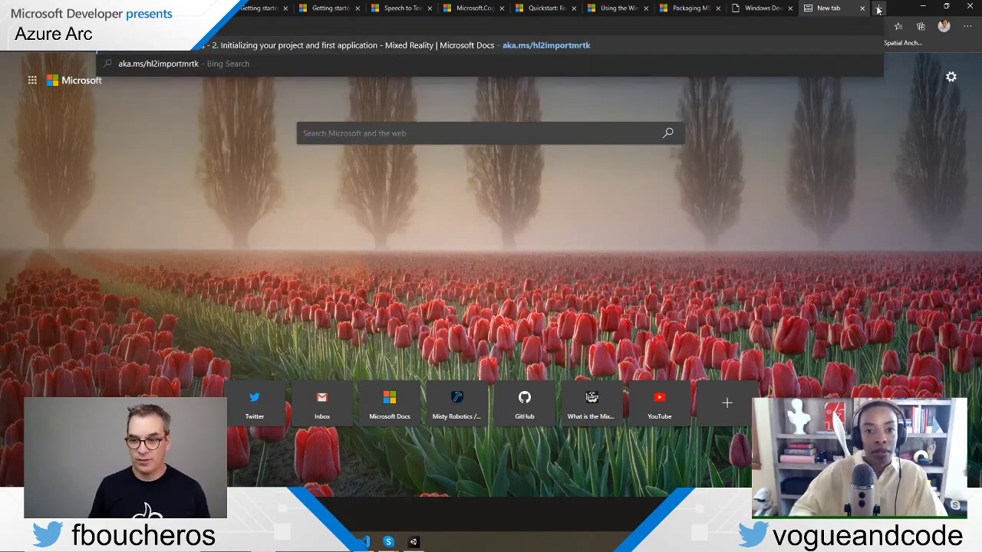
pyautogui.press('Return')
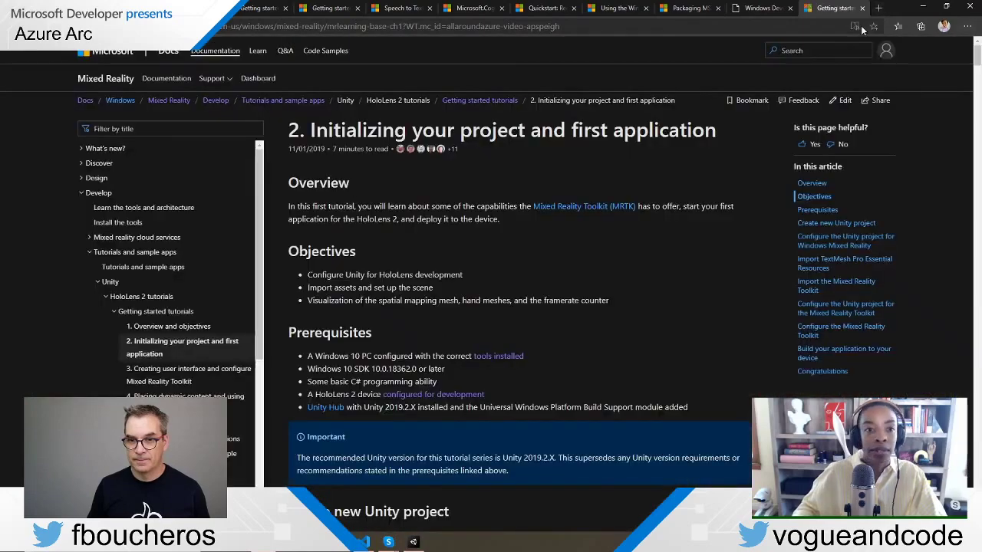
# Close the duplicate tab, reach the Import the Mixed Reality Toolkit section, then minimize Edge.
pyautogui.click(863, 7)
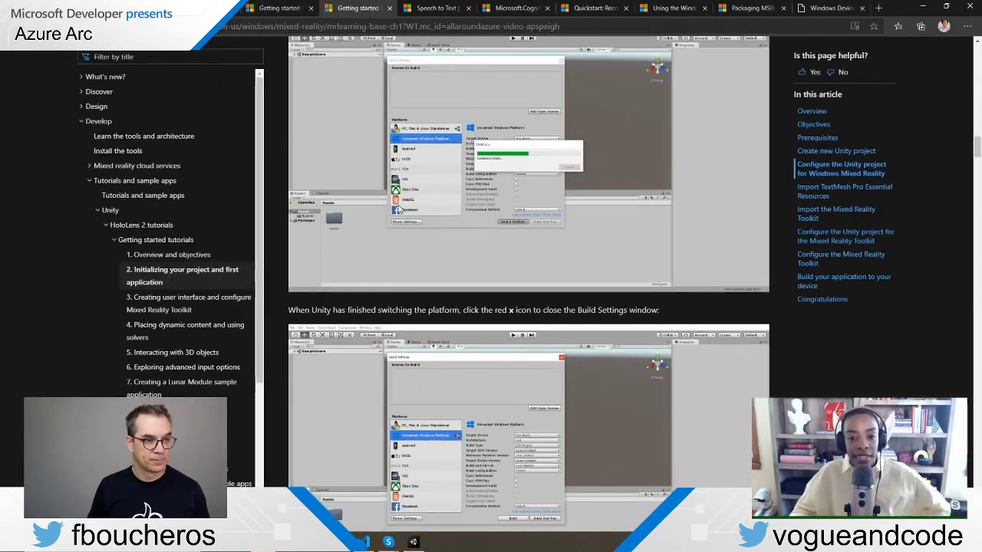
pyautogui.scroll(2, 425, 263)
pyautogui.scroll(-15, 426, 264)
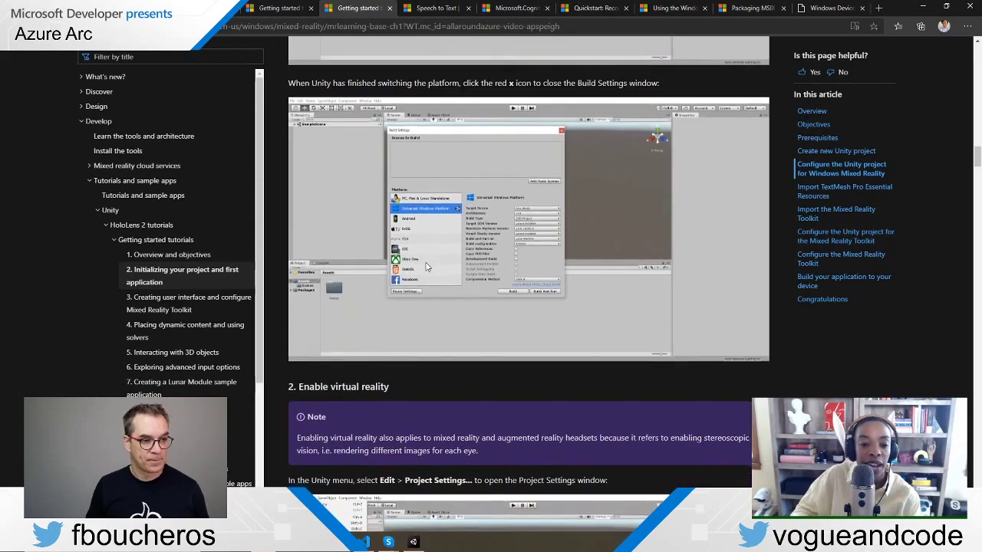
pyautogui.scroll(-15, 425, 264)
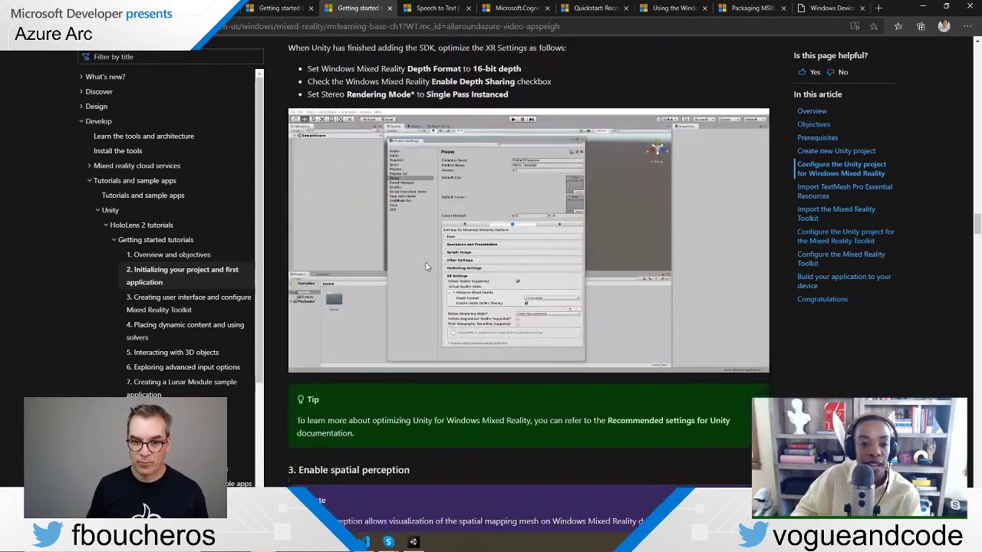
pyautogui.scroll(-15, 427, 267)
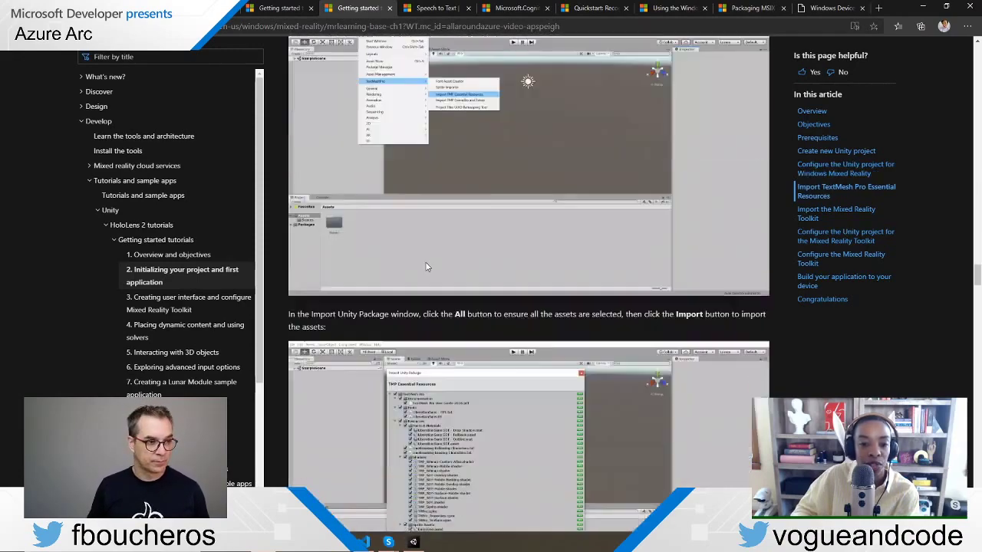
pyautogui.scroll(-2, 428, 267)
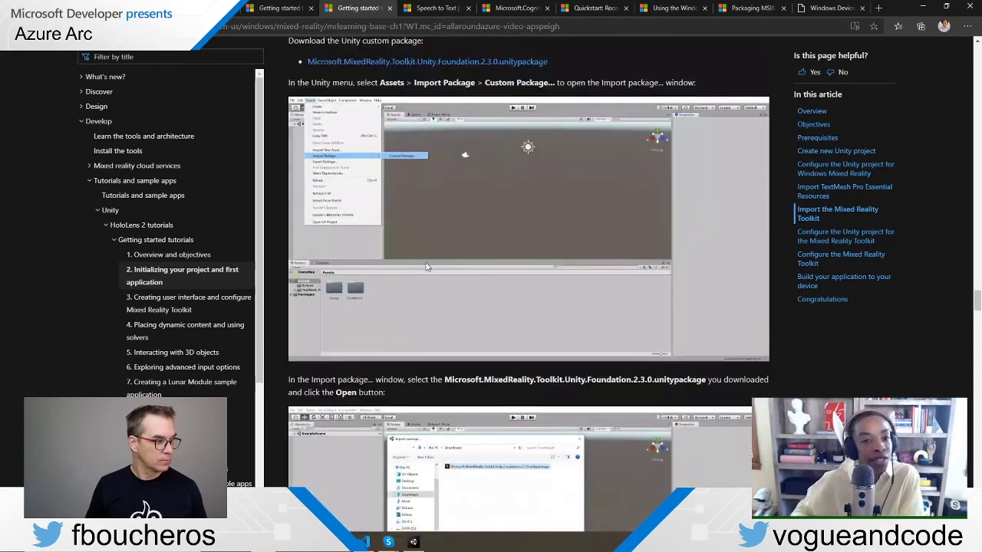
pyautogui.scroll(1, 427, 267)
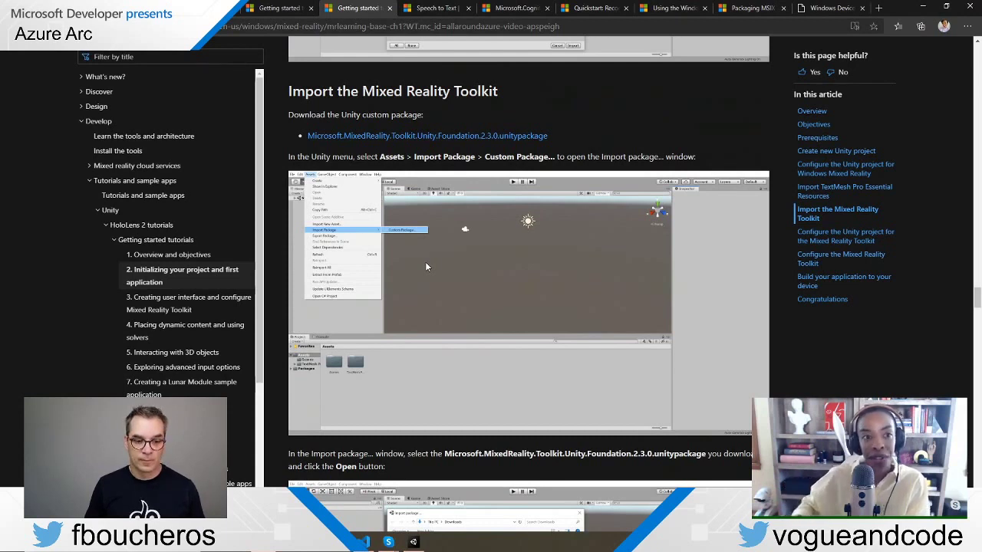
pyautogui.click(926, 8)
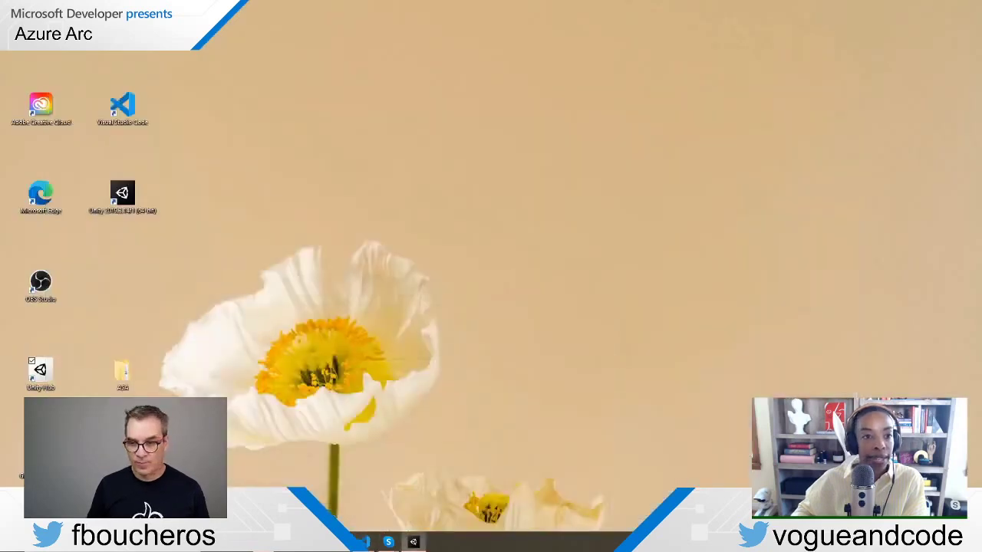
# Bring Unity back and check Assets > Import Package without importing a custom package.
pyautogui.click(413, 542)
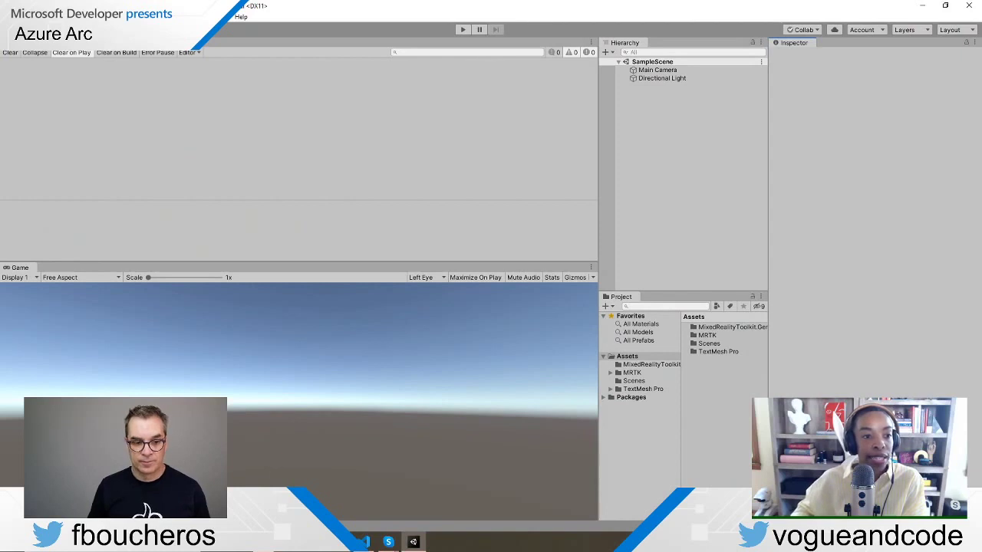
pyautogui.click(49, 16)
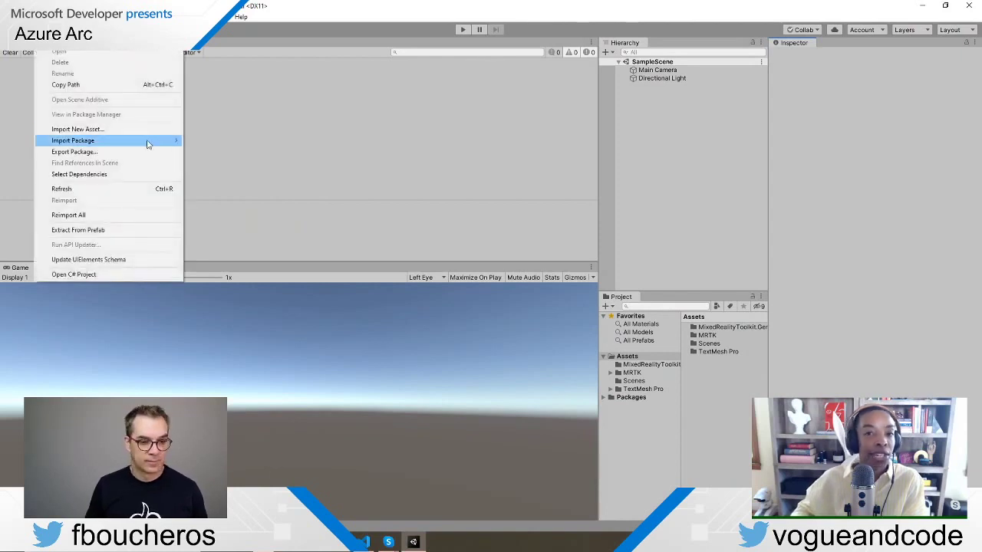
pyautogui.moveTo(148, 144)
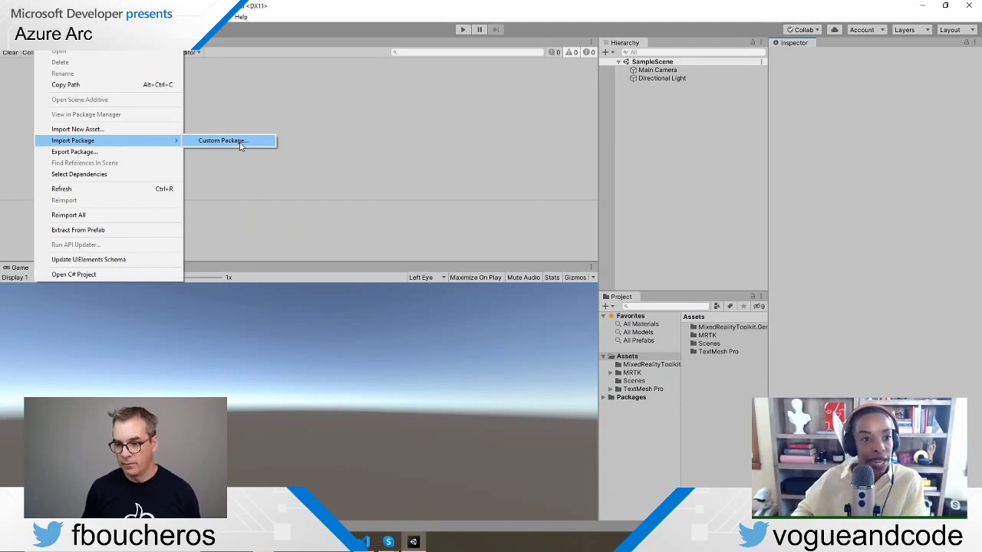
pyautogui.click(465, 123)
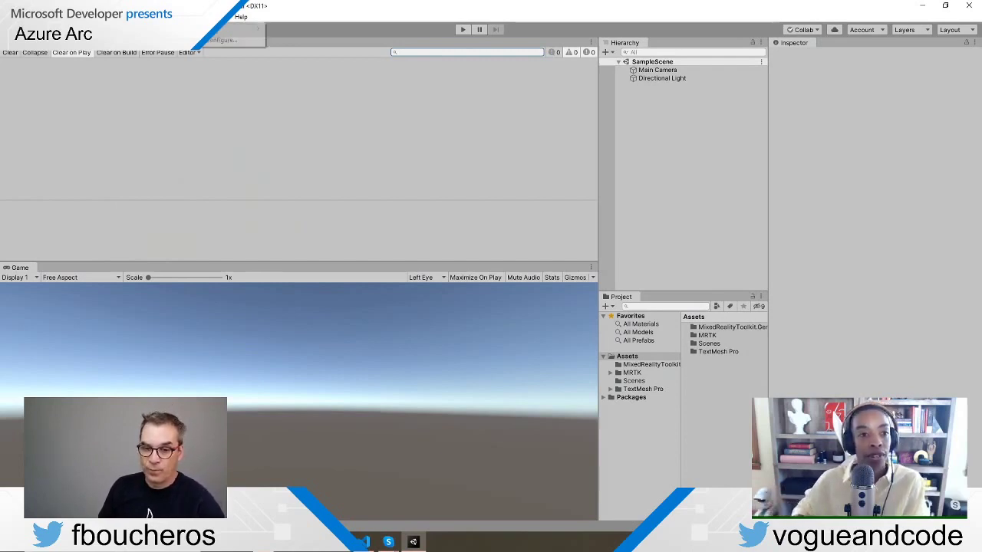
# Run Mixed Reality > Toolkit > Add to Scene and Configure, deselect it, and show the Scene view.
pyautogui.click(242, 44)
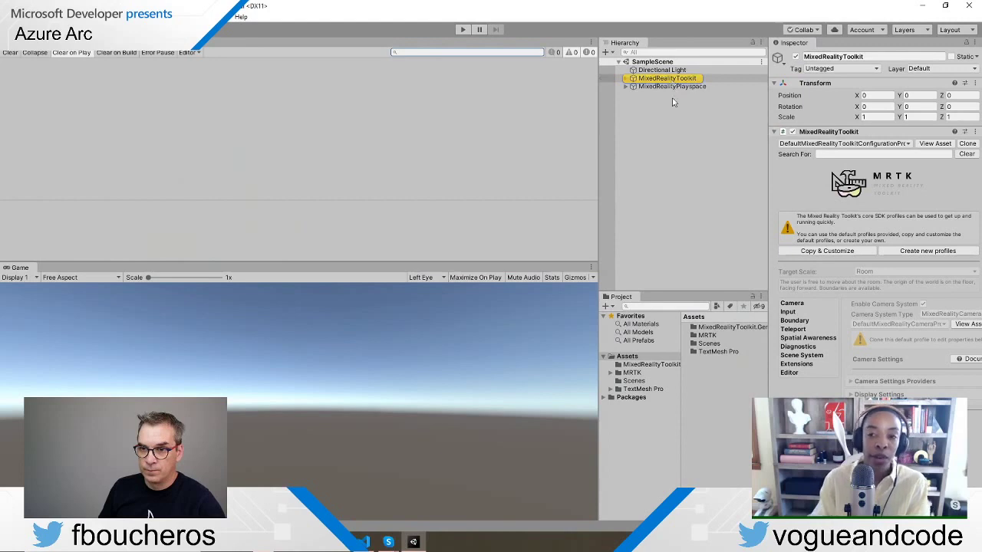
pyautogui.click(673, 101)
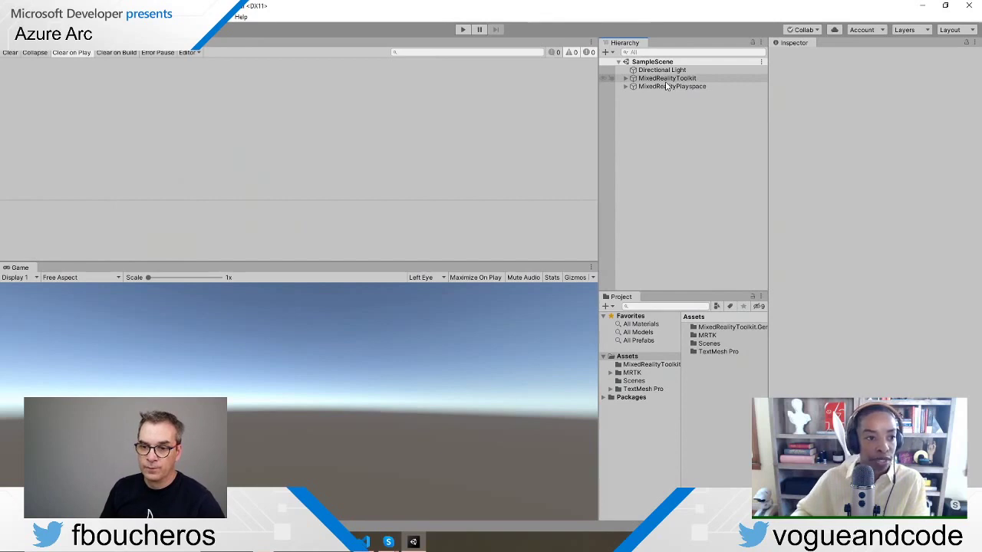
pyautogui.hotkey('ctrl', '1')
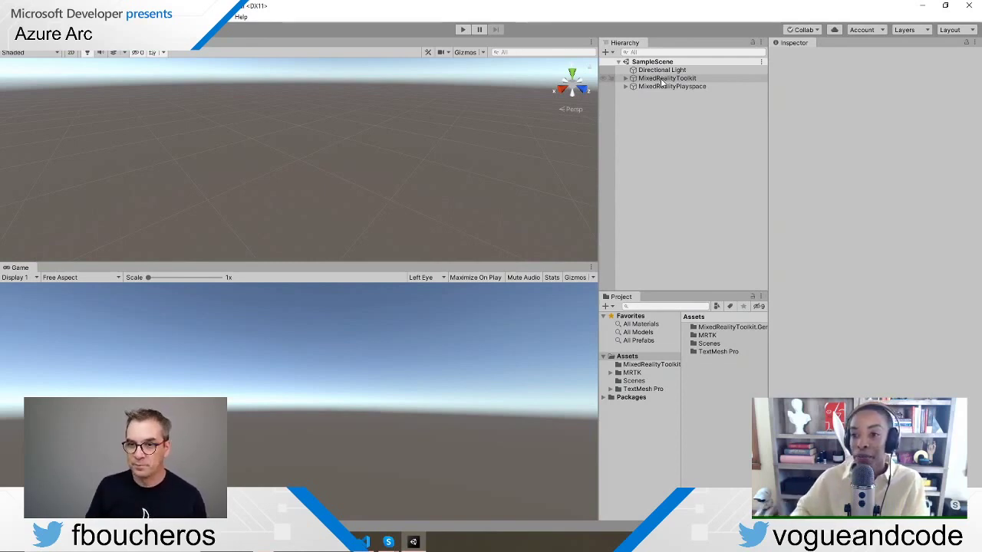
# Select MixedRealityToolkit, widen the Inspector, and list its configuration profiles.
pyautogui.click(663, 80)
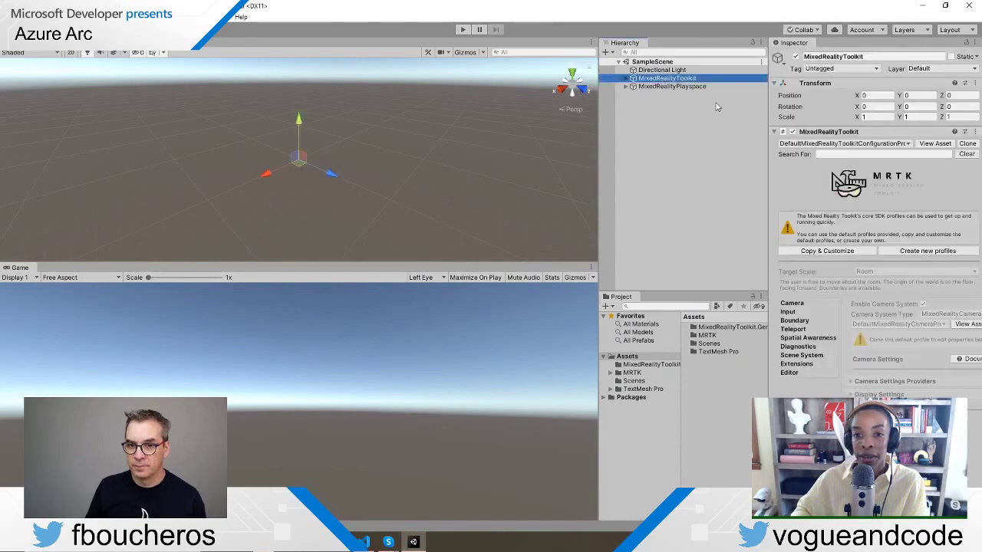
pyautogui.moveTo(599, 122); pyautogui.dragTo(486, 128)
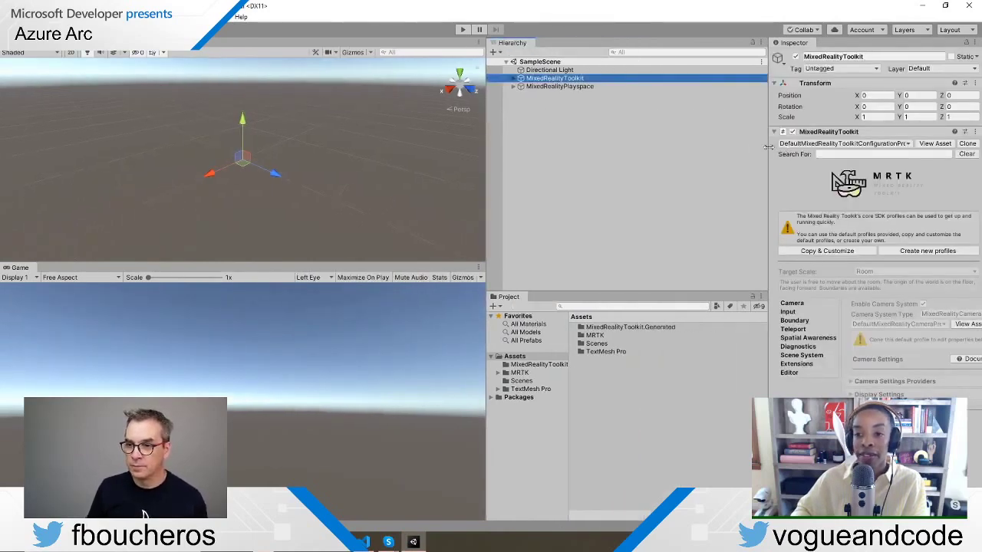
pyautogui.moveTo(768, 149); pyautogui.dragTo(601, 163)
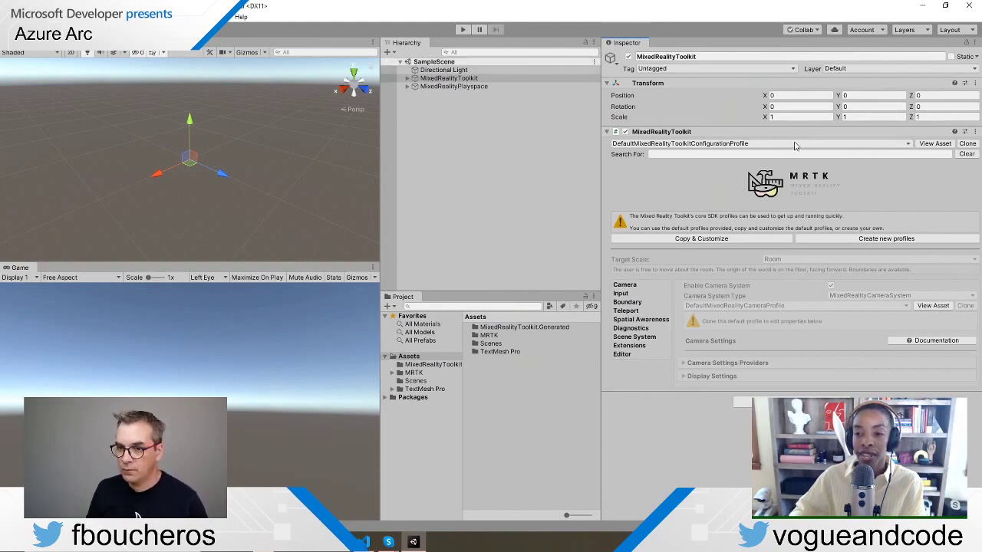
pyautogui.click(908, 147)
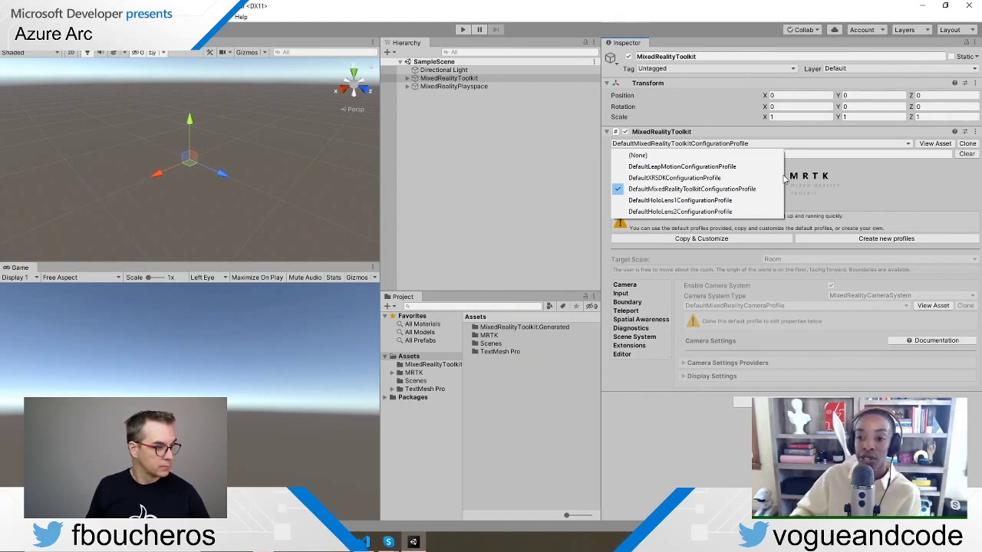
# Select DefaultHoloLens2ConfigurationProfile as the MixedRealityToolkit configuration profile.
pyautogui.click(734, 212)
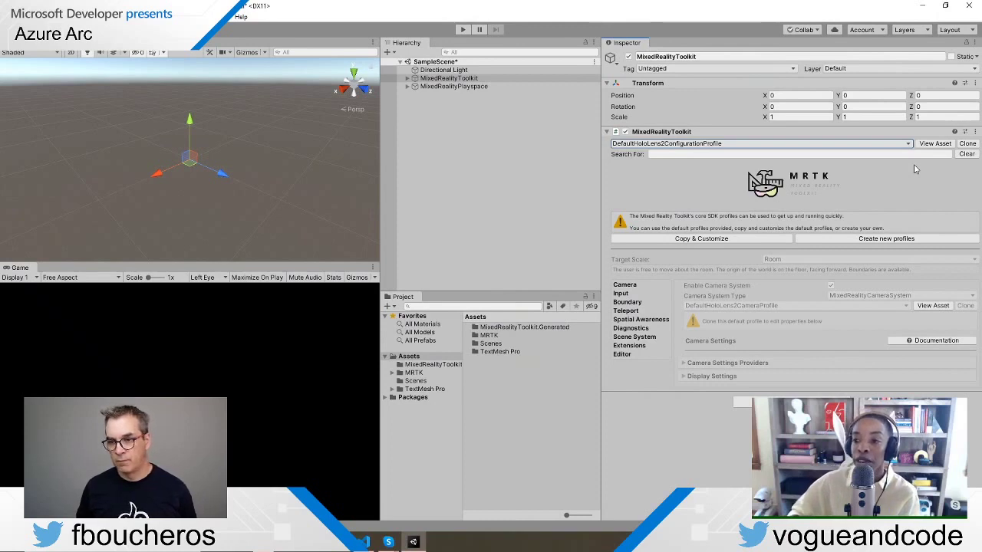
# Clone the HoloLens 2 profile into a new CustomProfiles configuration profile and open its Input settings.
pyautogui.click(968, 144)
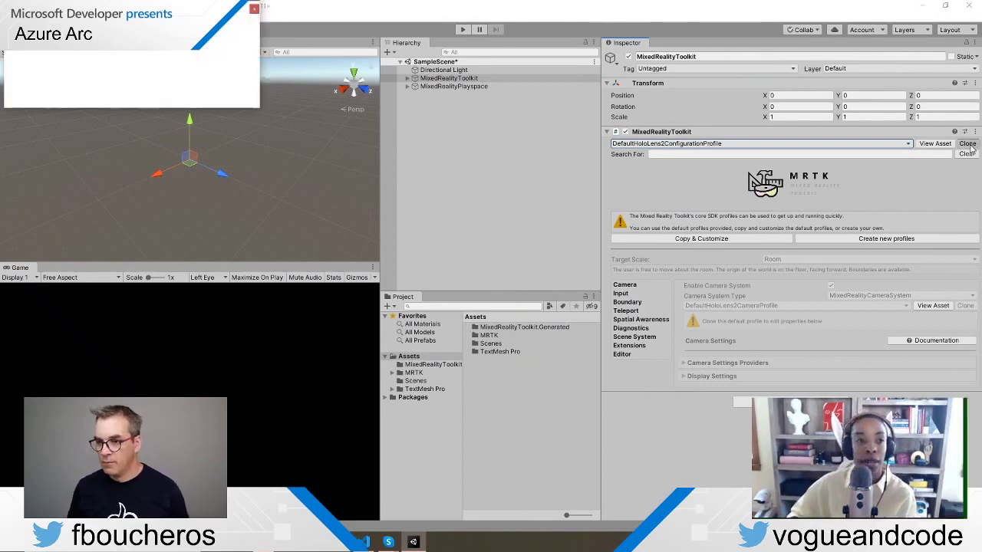
pyautogui.moveTo(131, 40); pyautogui.dragTo(482, 146)
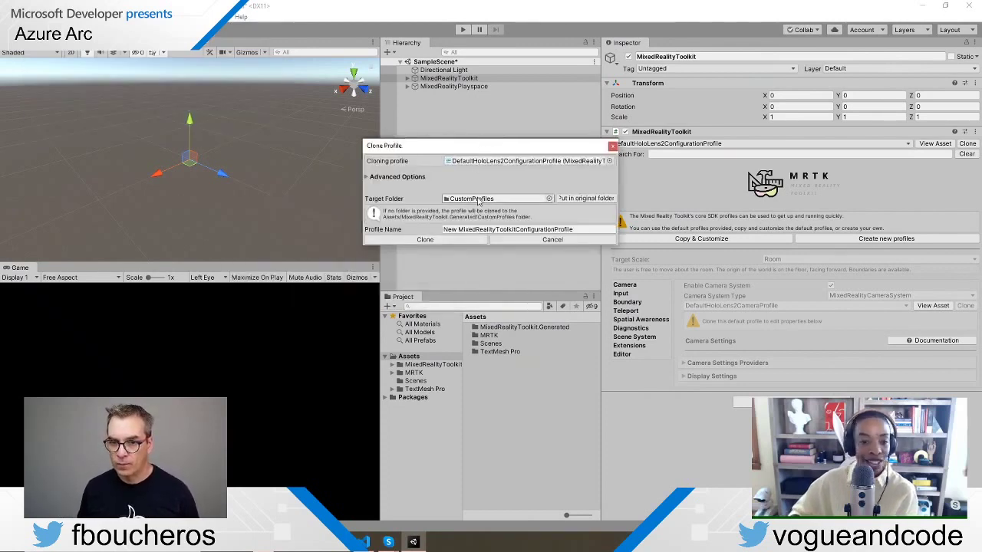
pyautogui.click(447, 241)
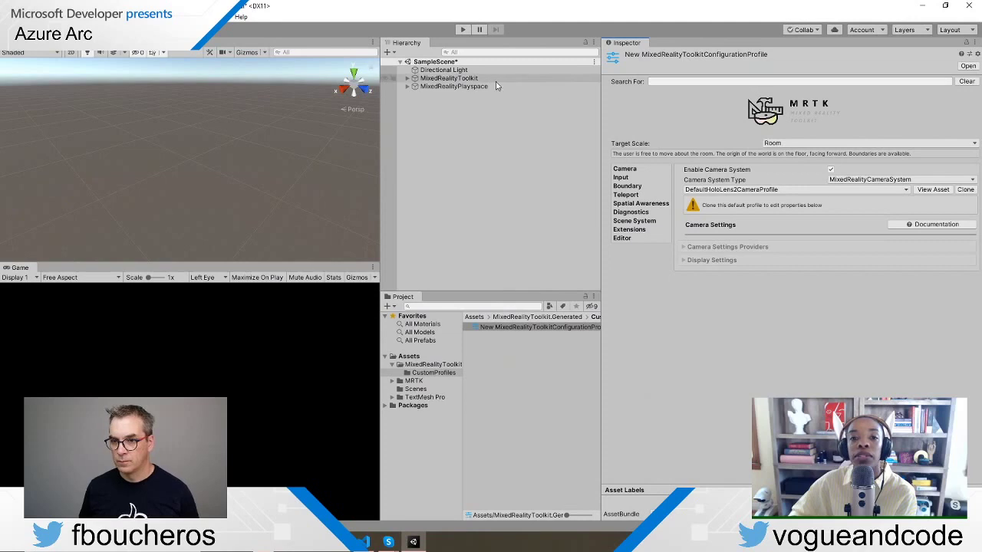
pyautogui.click(448, 79)
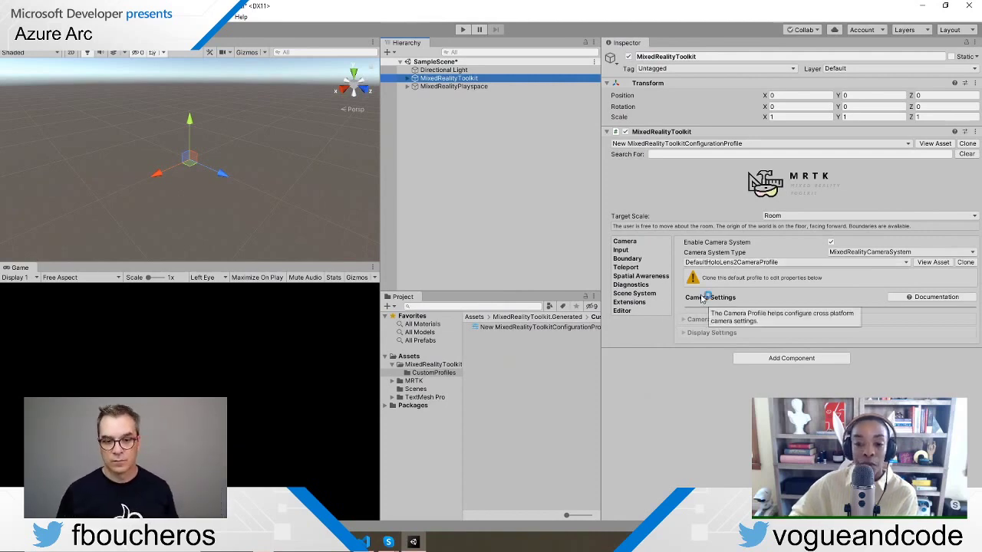
pyautogui.click(623, 250)
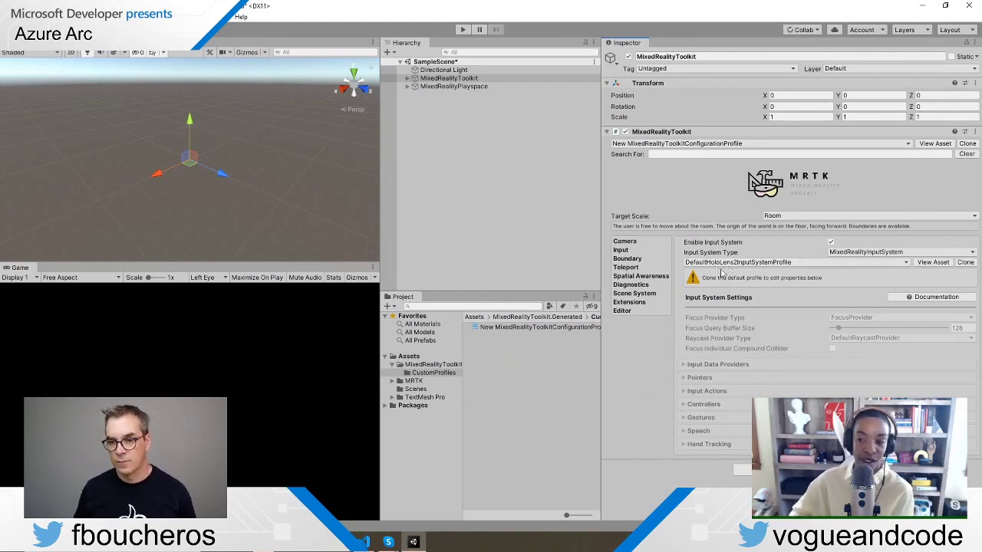
# Clone DefaultHoloLens2InputSystemProfile into an editable New MixedRealityInputSystemProfile and expand its Speech section.
pyautogui.click(965, 262)
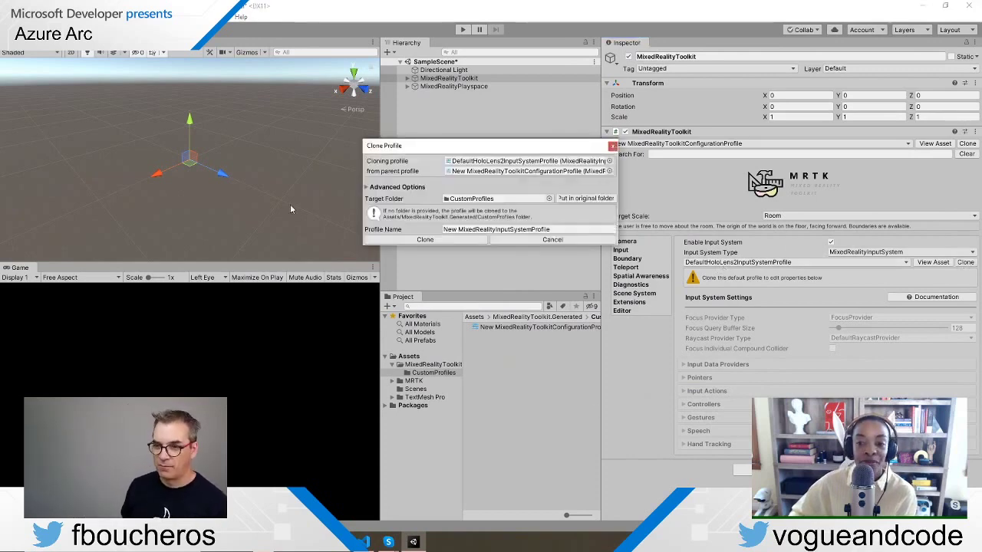
pyautogui.click(476, 238)
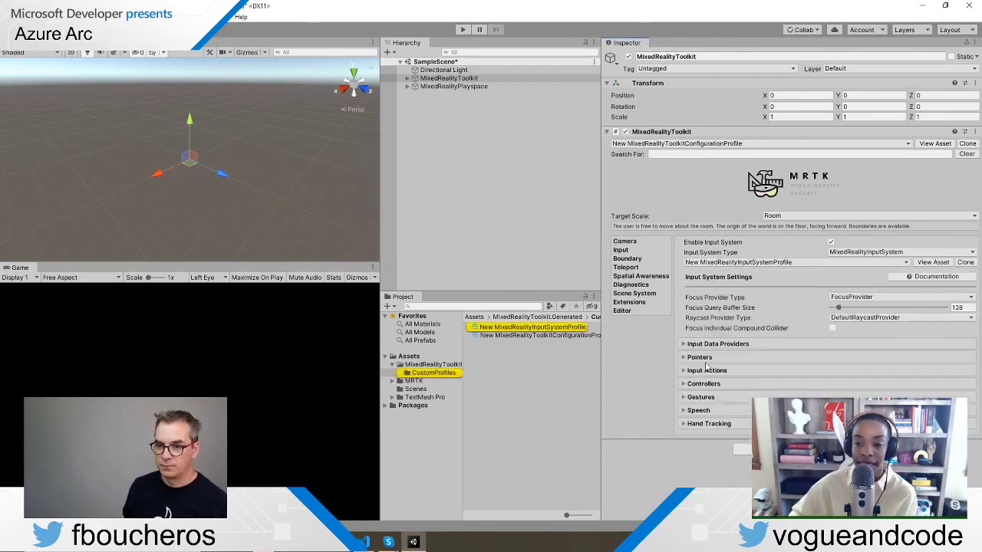
pyautogui.click(684, 413)
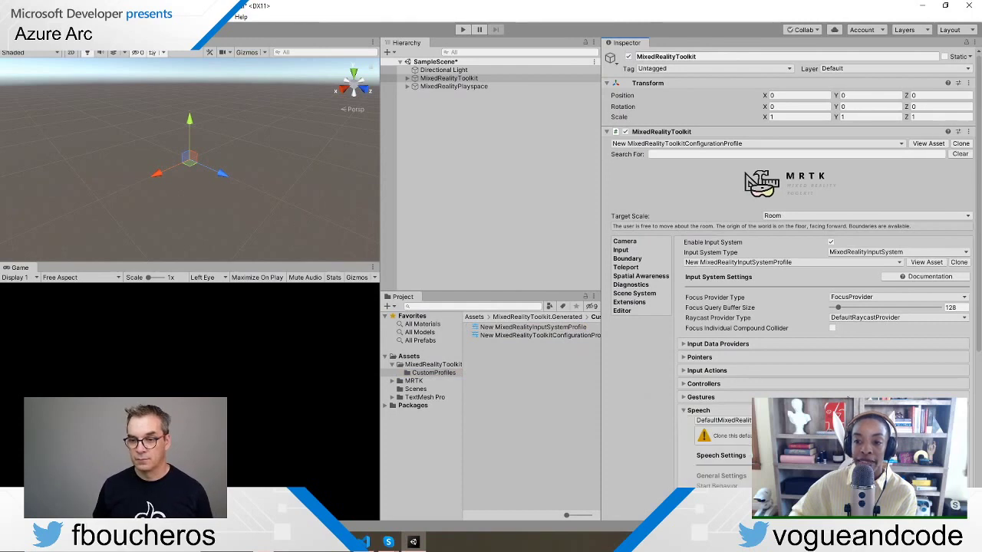
pyautogui.scroll(-5, 790, 269)
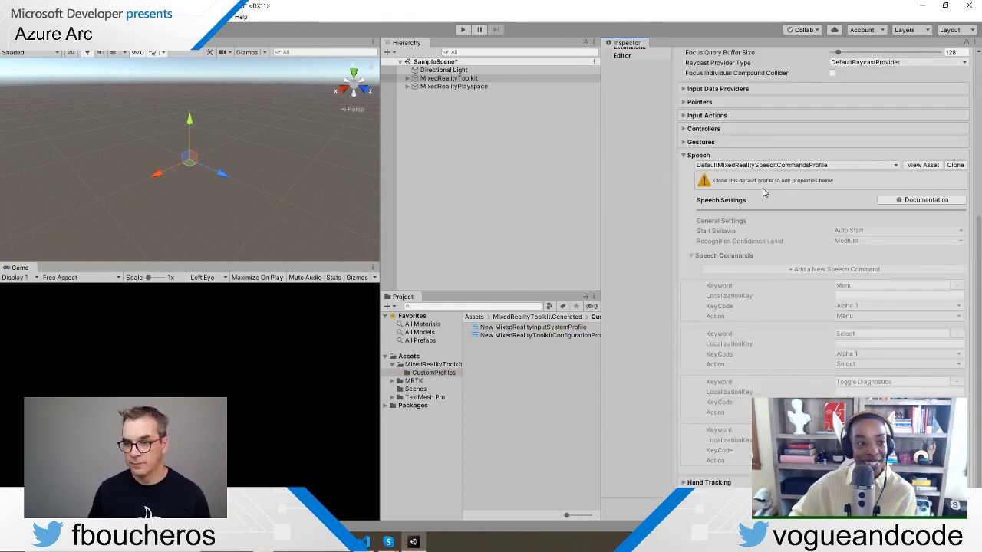
# Clone the speech commands profile into CustomProfiles and set its Start Behavior to Manual Start.
pyautogui.click(953, 168)
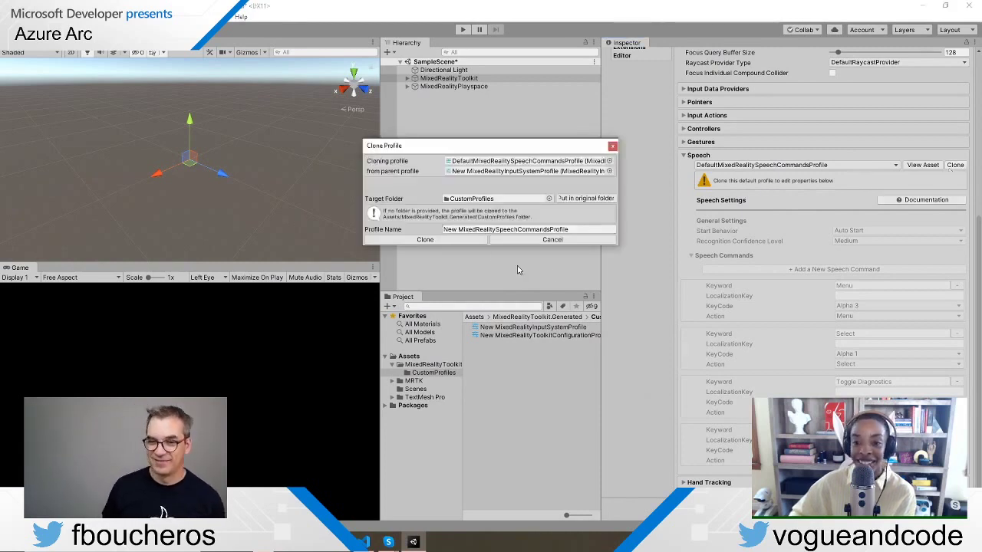
pyautogui.click(472, 239)
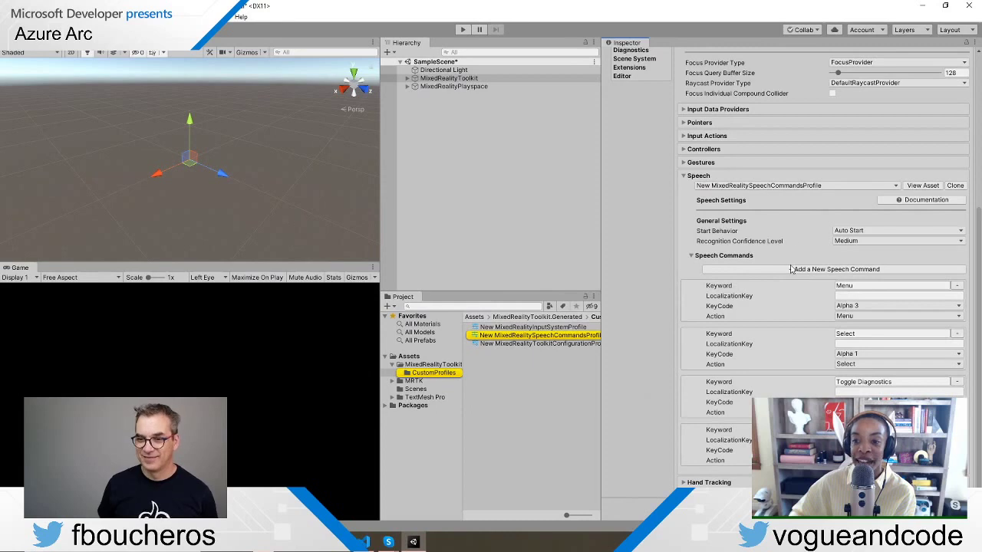
pyautogui.click(851, 232)
pyautogui.click(850, 256)
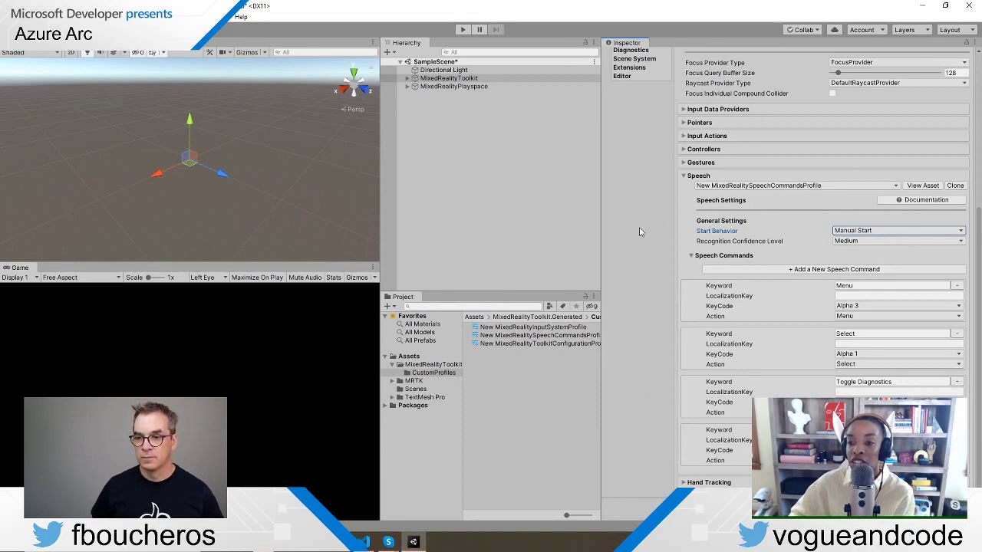
pyautogui.scroll(5, 641, 232)
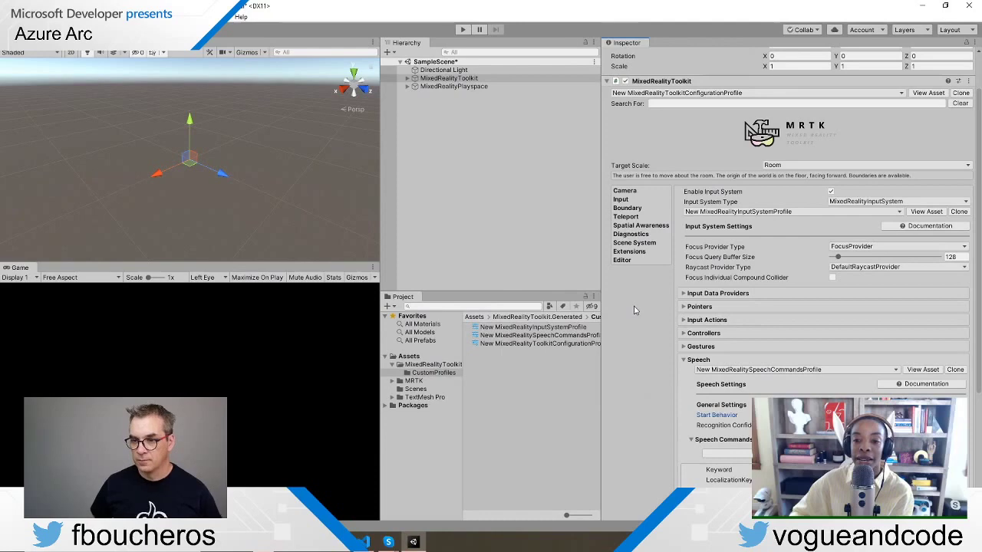
pyautogui.moveTo(602, 263); pyautogui.dragTo(748, 288)
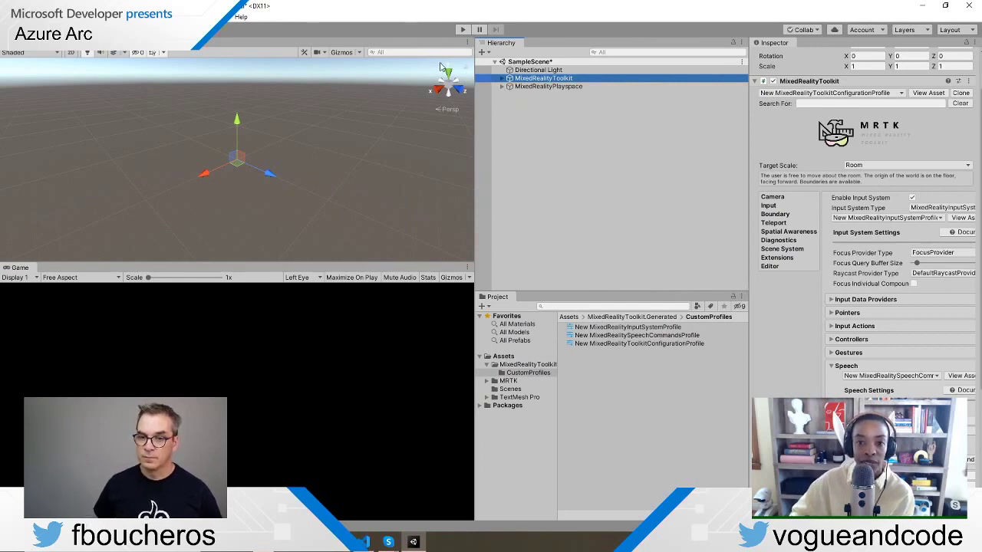
pyautogui.click(464, 31)
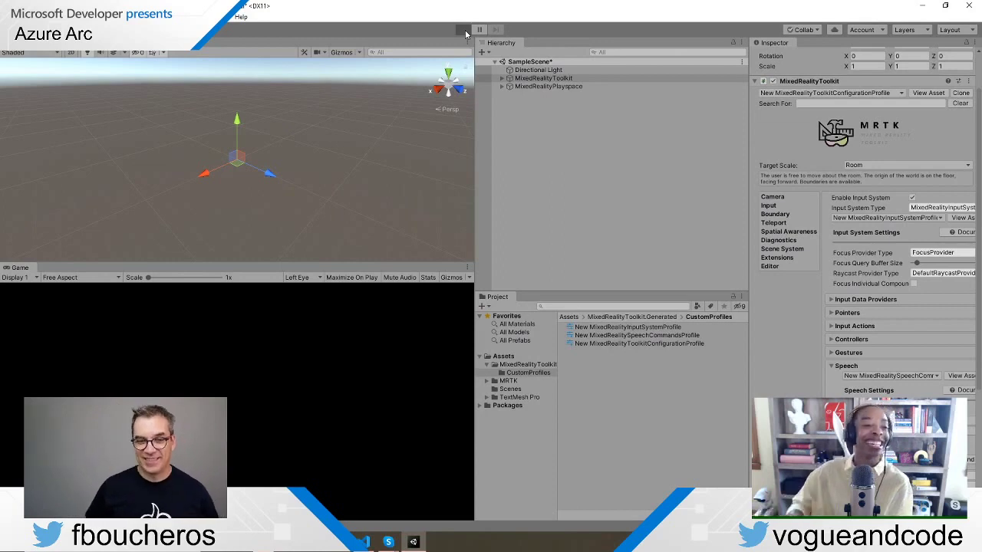
pyautogui.click(463, 29)
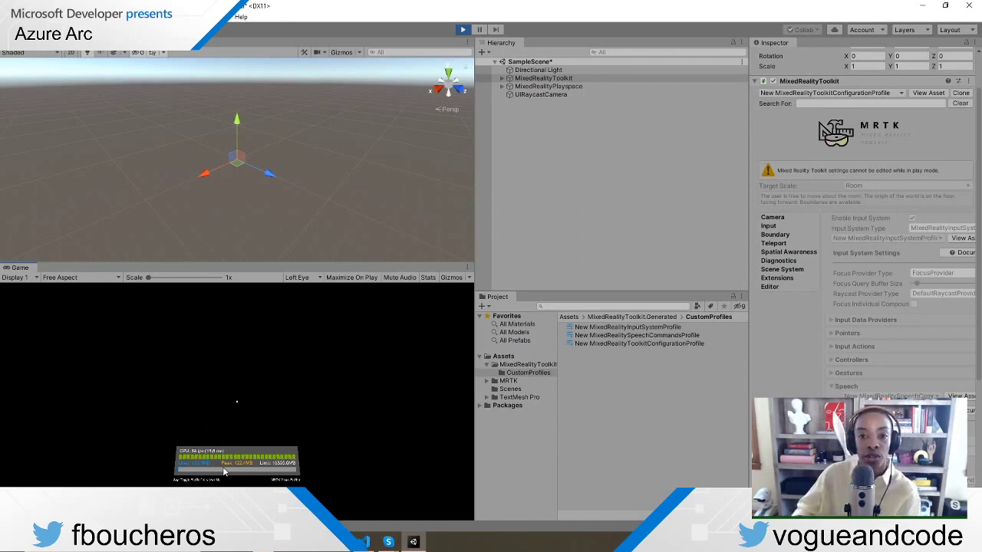
pyautogui.click(465, 31)
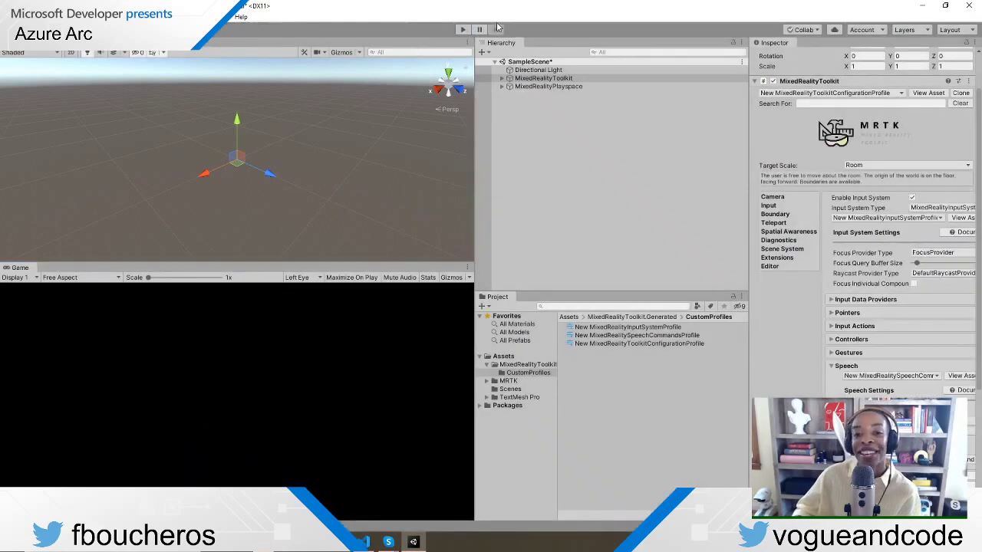
pyautogui.moveTo(473, 139); pyautogui.dragTo(458, 139)
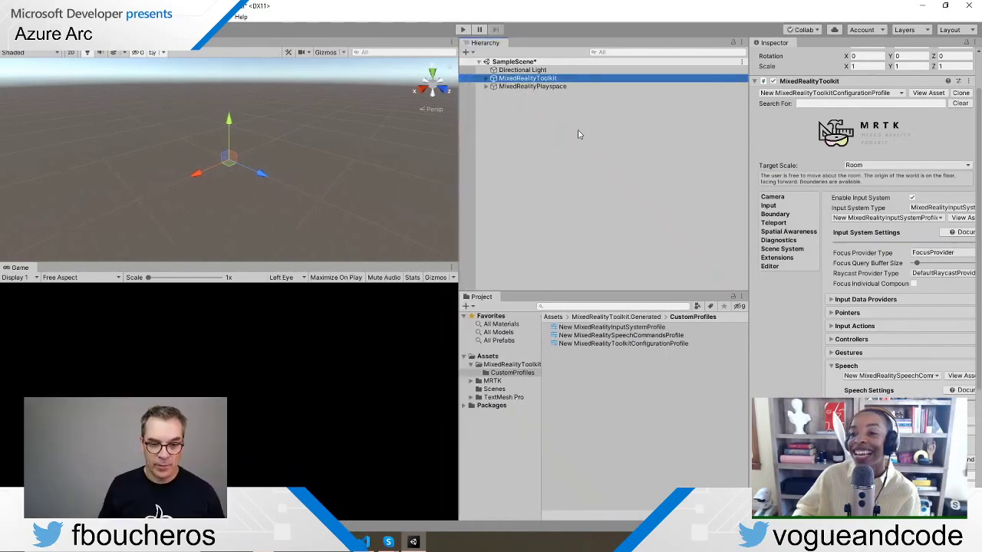
# Uncheck Enable Diagnostics System in the toolkit's Diagnostics settings, then widen the scene view again.
pyautogui.moveTo(750, 139); pyautogui.dragTo(629, 140)
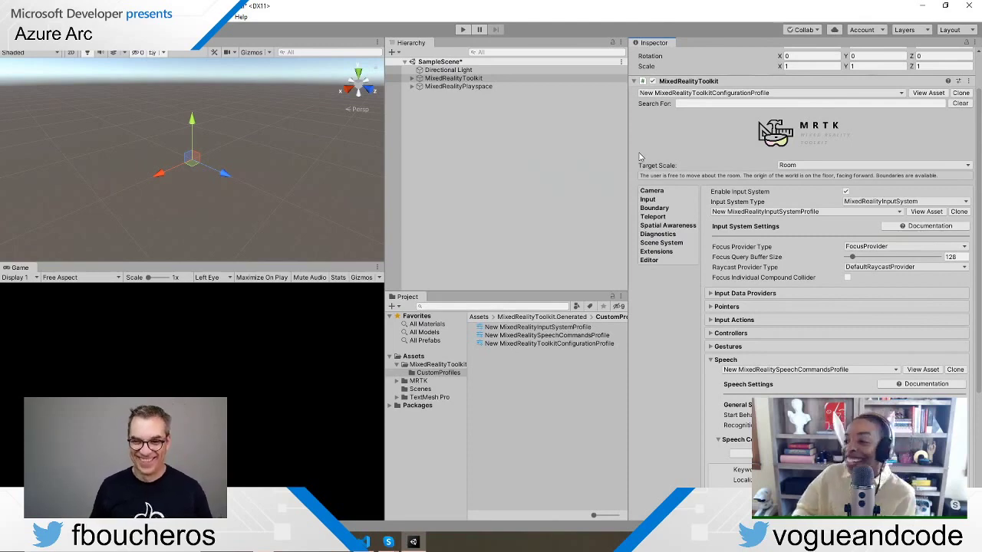
pyautogui.click(658, 235)
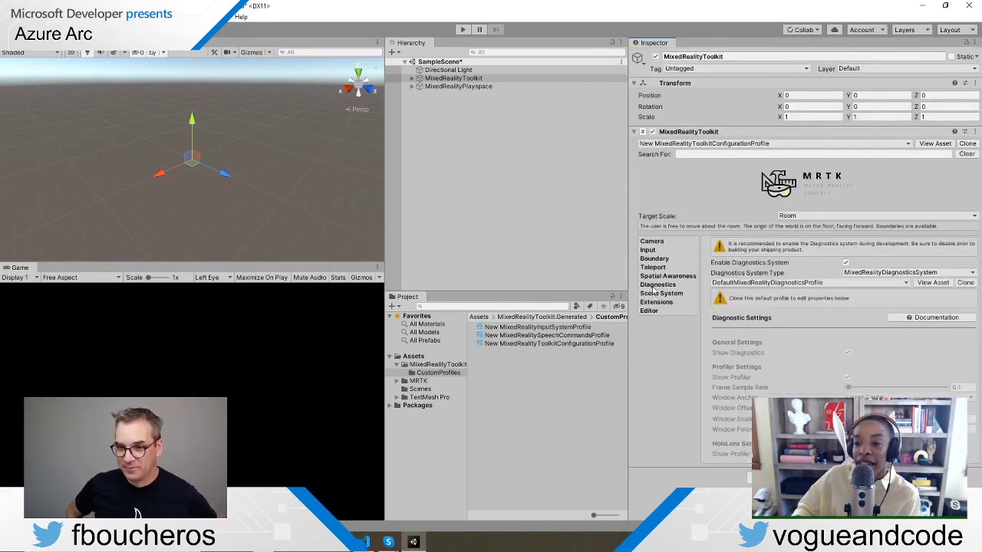
pyautogui.click(845, 262)
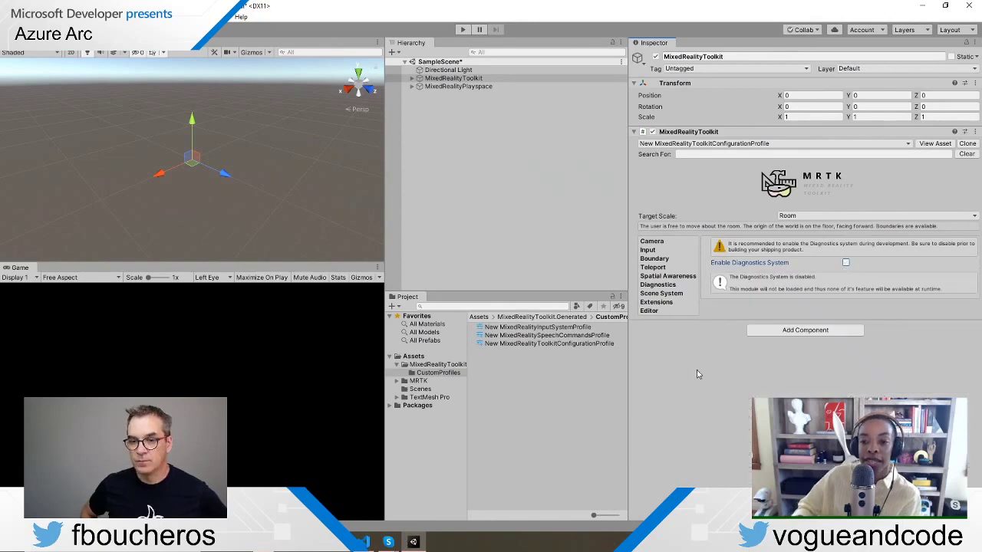
pyautogui.moveTo(626, 234); pyautogui.dragTo(803, 232)
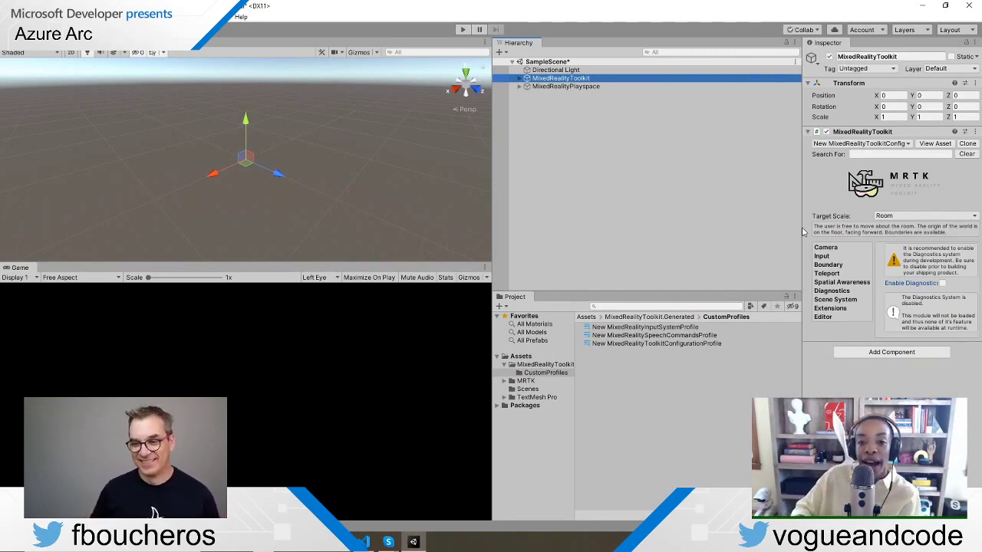
pyautogui.moveTo(493, 233); pyautogui.dragTo(597, 229)
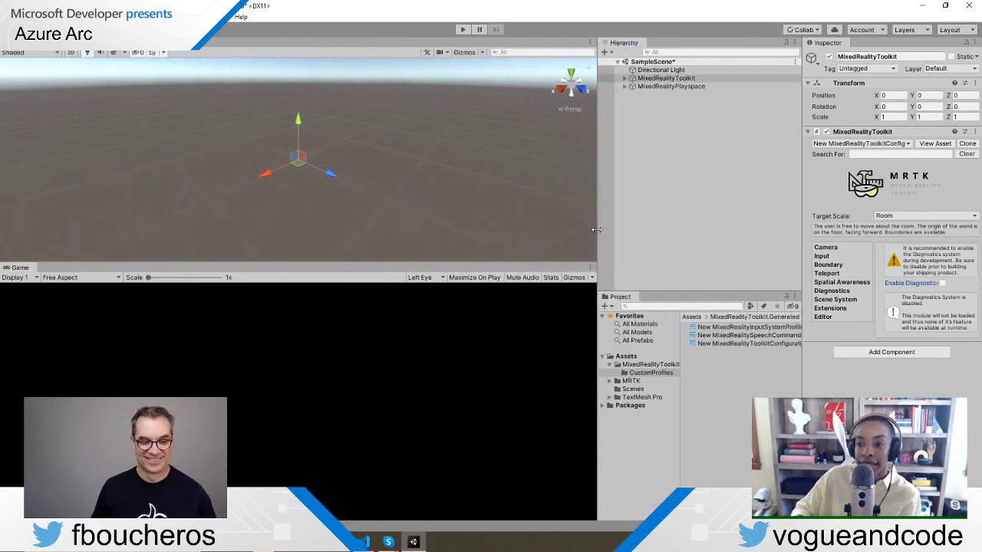